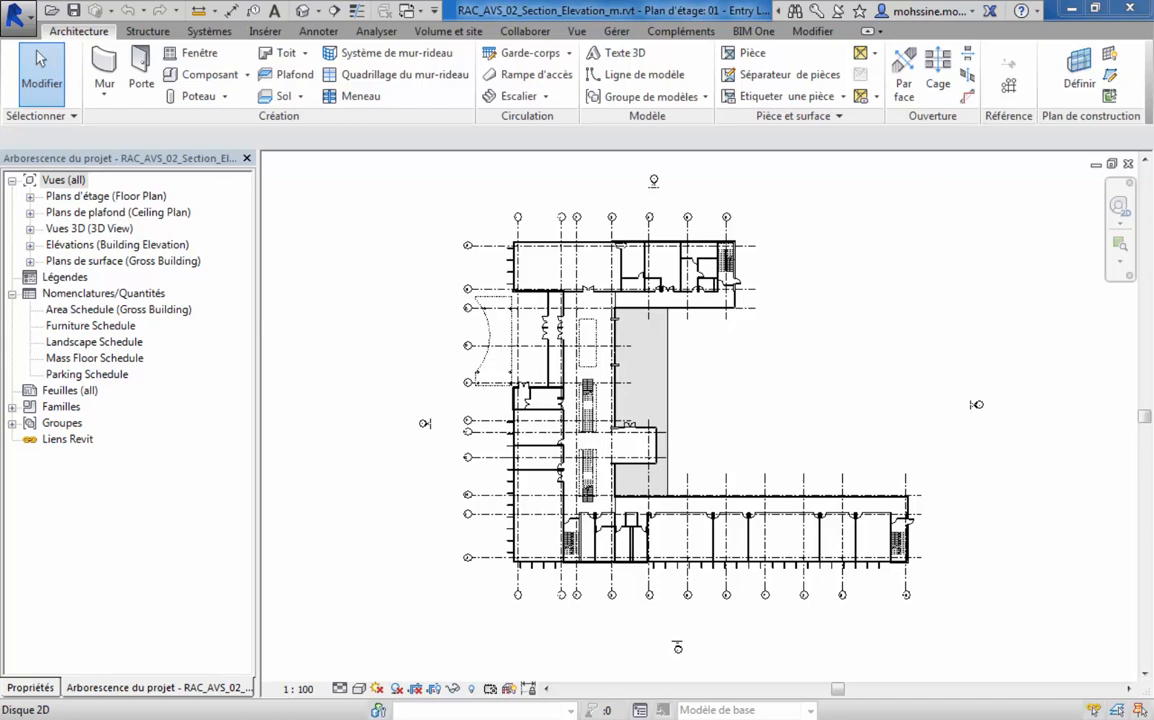
Expand the floor plan views and examine the 01 - Entry Level plan along the corridor with the main stairs.
left_click(31, 198)
left_click(95, 212)
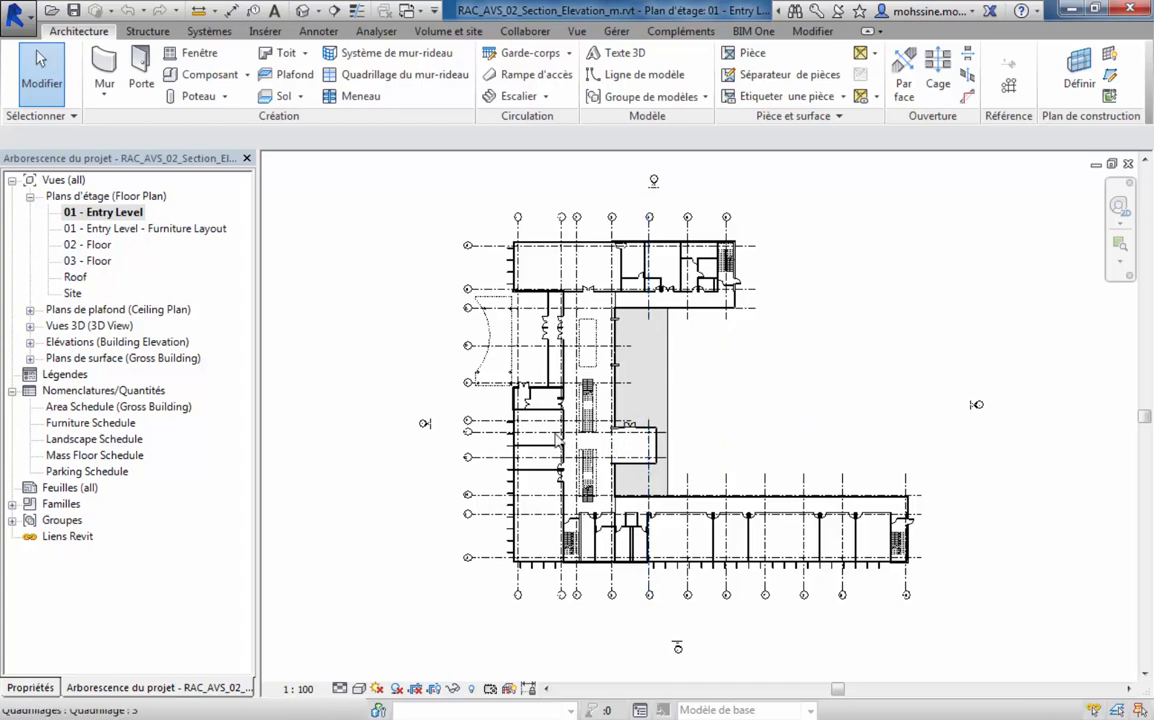
scroll(549, 237, "up", 4)
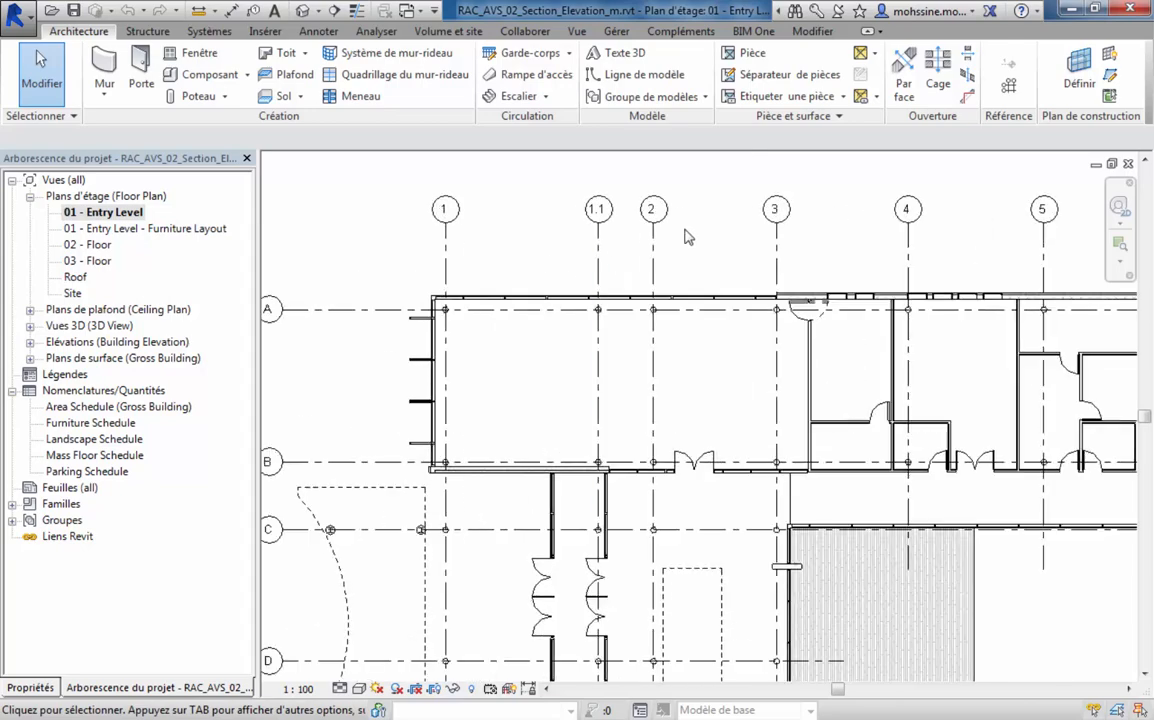
scroll(755, 452, "down", 2)
middle_click_drag(757, 457, 697, 234)
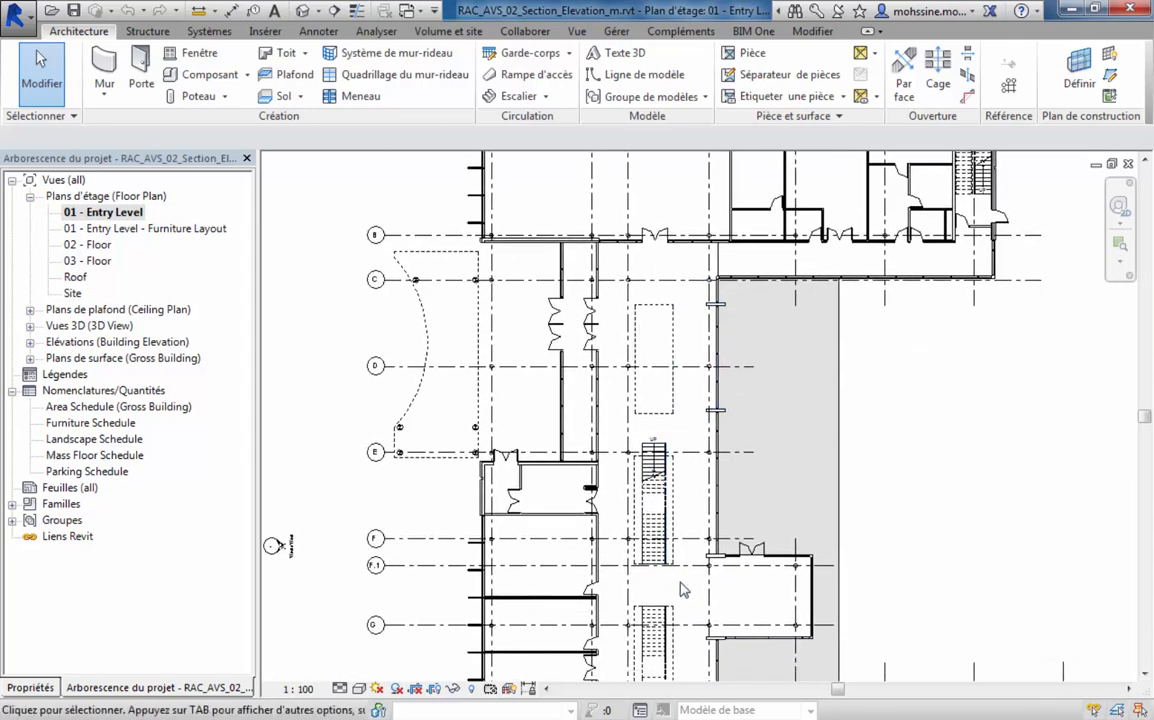
middle_click_drag(683, 590, 659, 438)
middle_click_drag(679, 500, 648, 496)
scroll(654, 523, "down", 1)
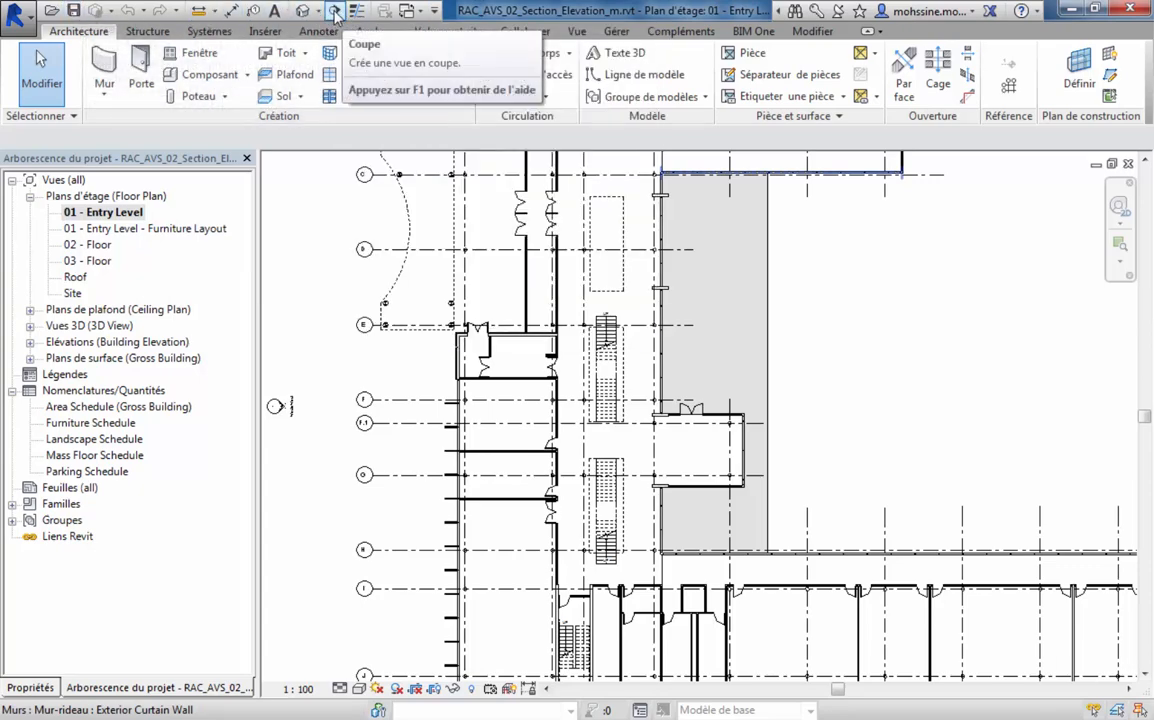
Draw a vertical building section through the main stairs between grids 2 and 3, from below the south facade to beyond the north wall.
left_click(577, 33)
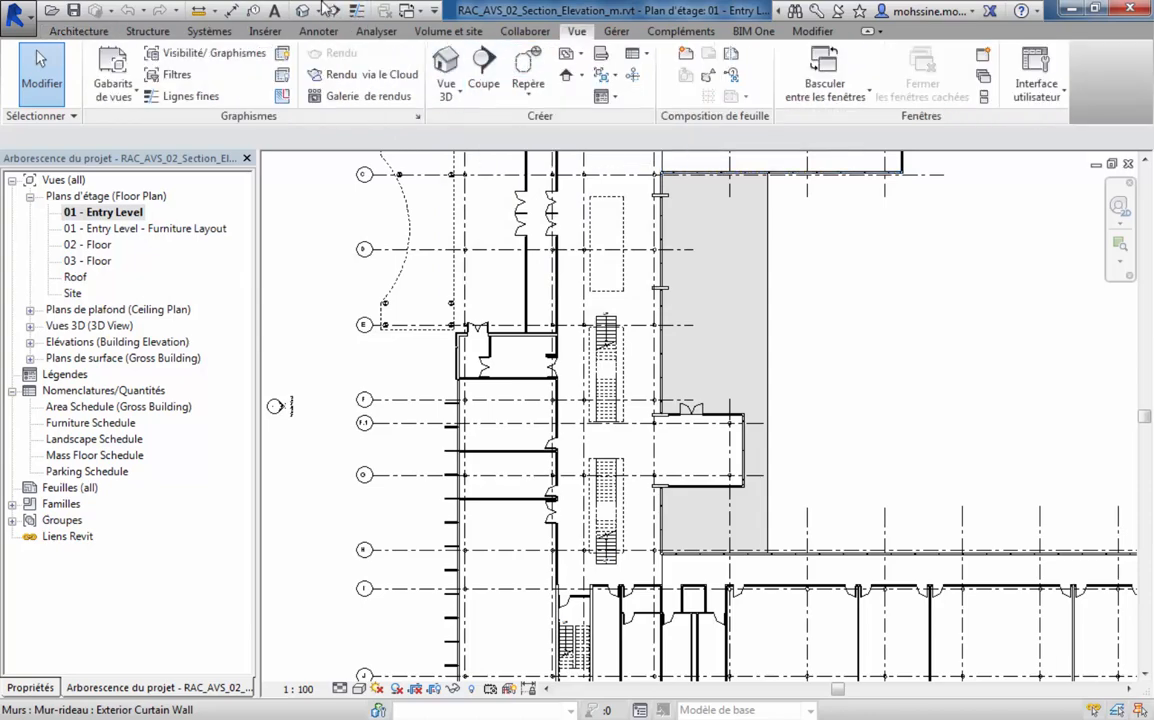
left_click(484, 75)
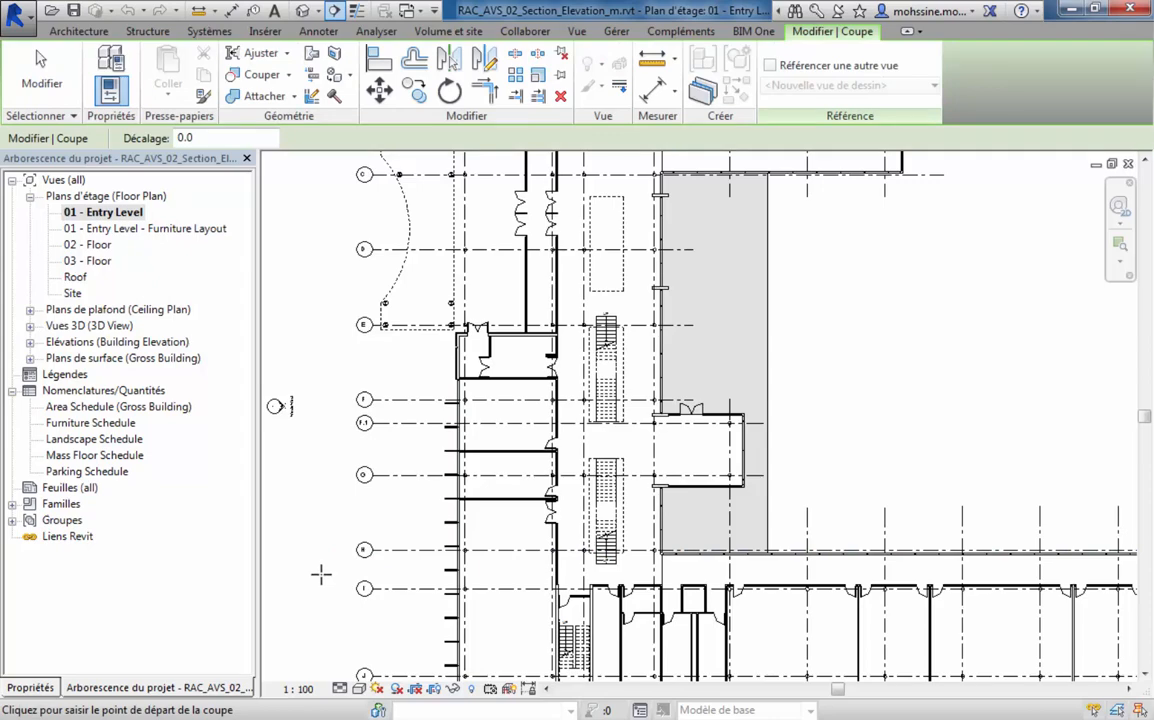
scroll(320, 576, "down", 2)
middle_click_drag(506, 657, 480, 588)
scroll(480, 589, "up", 2)
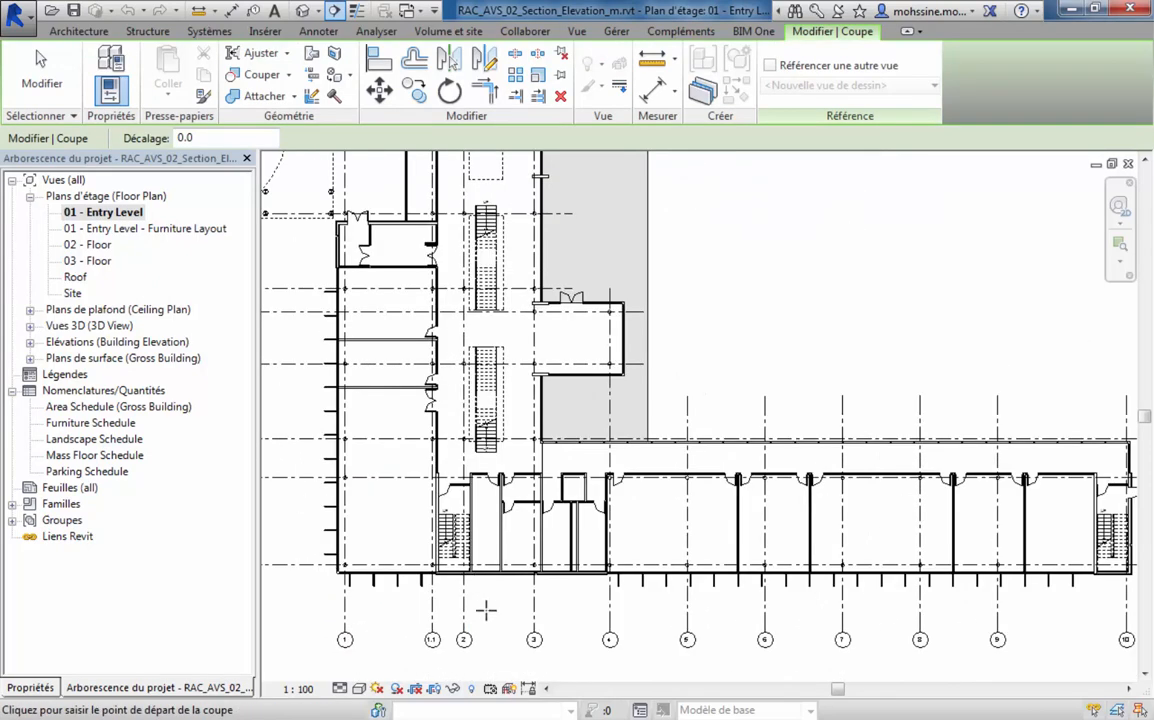
left_click(486, 609)
scroll(999, 330, "down", 2)
middle_click_drag(999, 330, 960, 507)
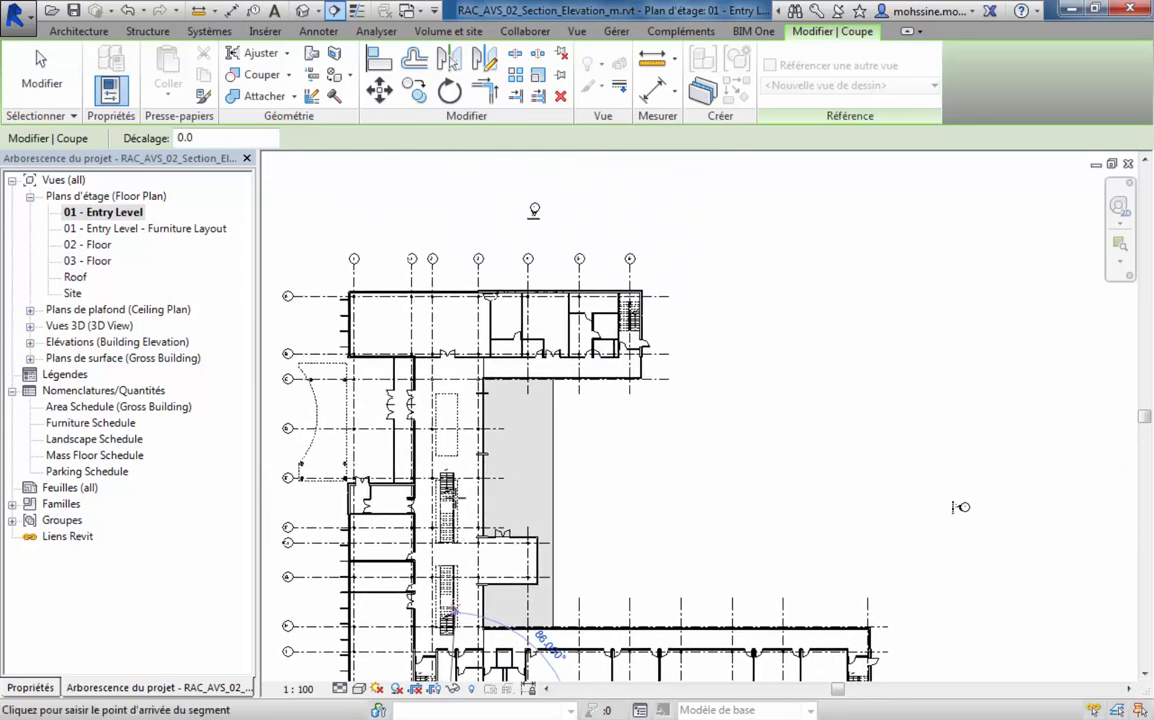
left_click(446, 268)
Examine the new section's line, head and view boundary on the plan, then clear the selection.
middle_click_drag(685, 464, 735, 322)
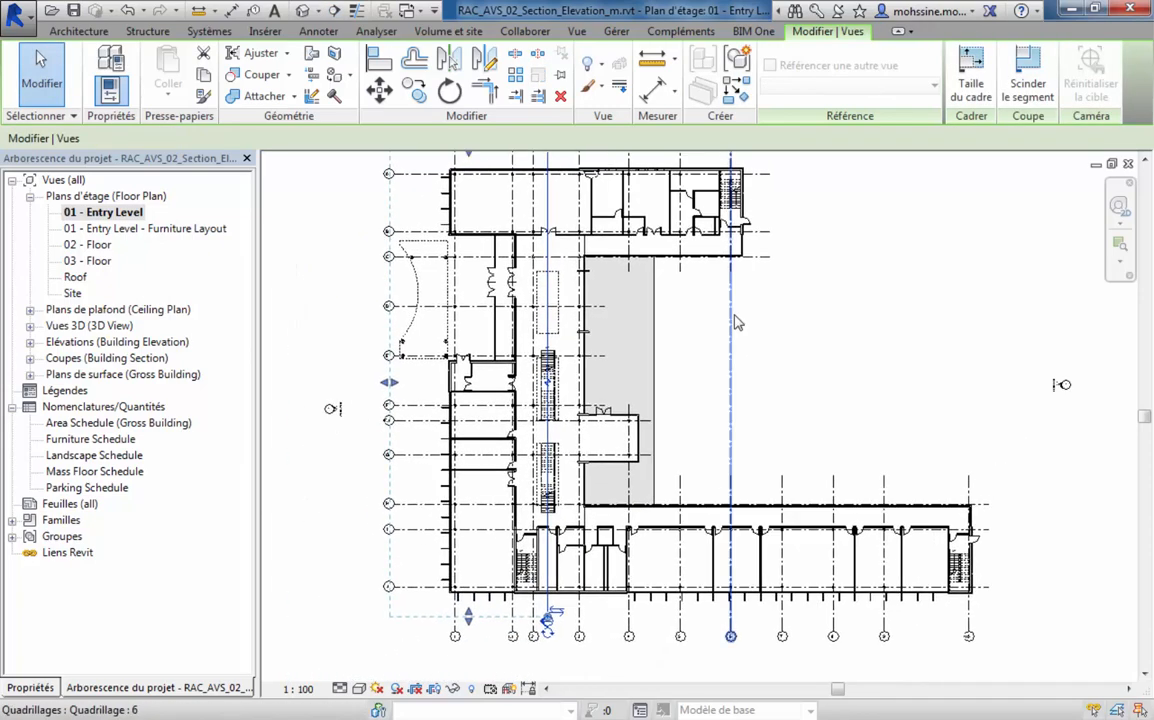
scroll(735, 317, "down", 1)
scroll(573, 513, "up", 2)
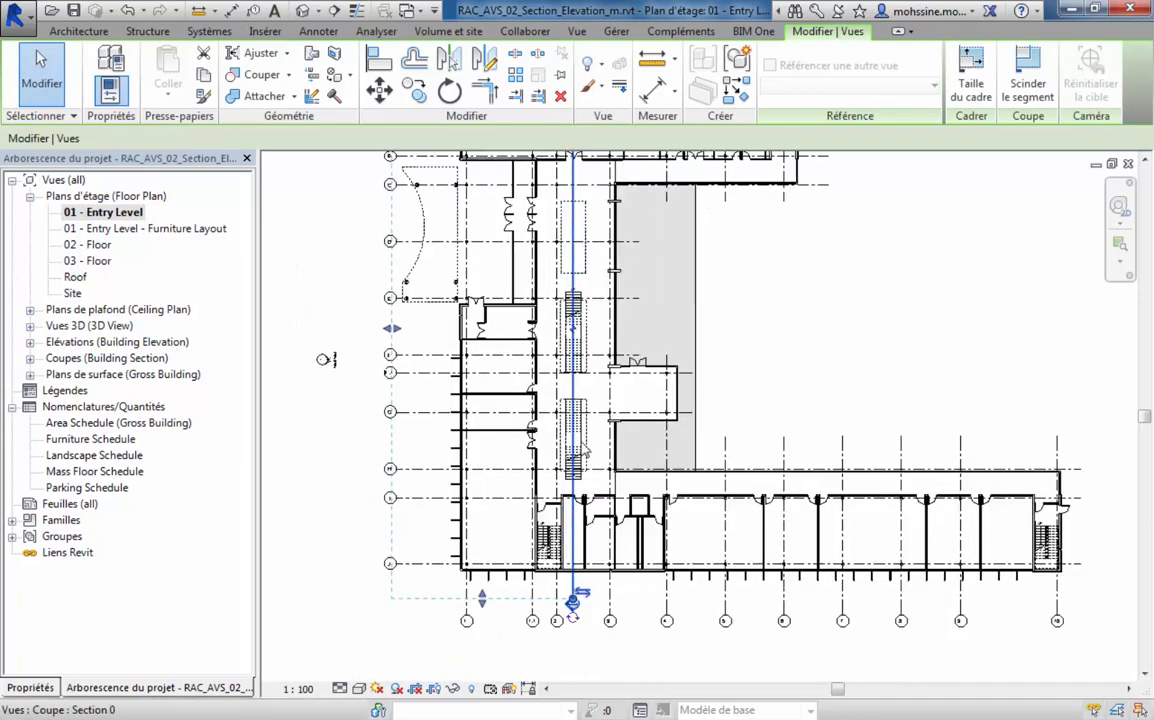
middle_click_drag(558, 635, 540, 657)
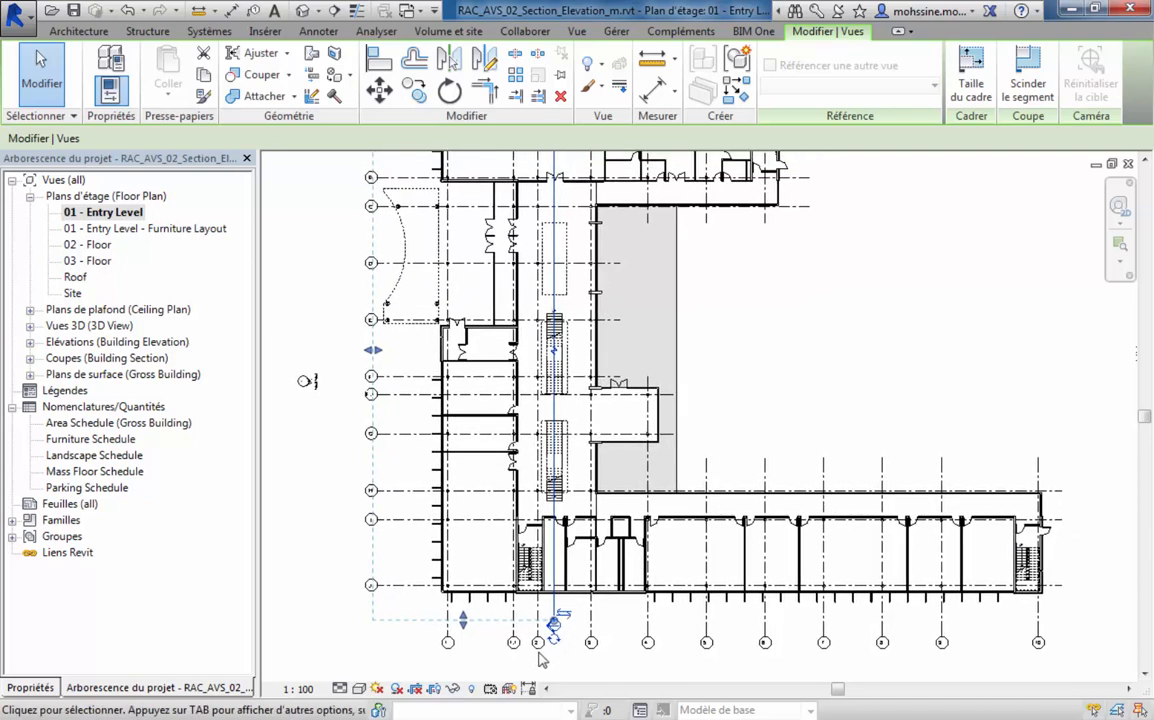
scroll(553, 626, "up", 3)
scroll(493, 624, "down", 2)
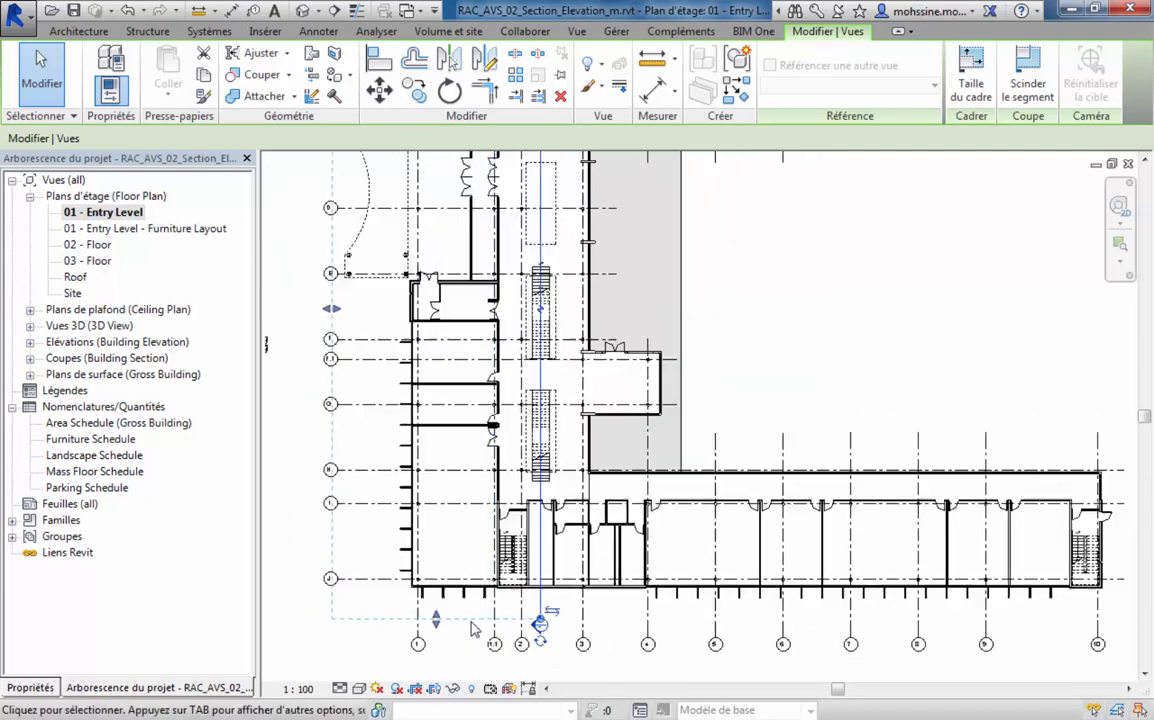
middle_click_drag(474, 628, 539, 646)
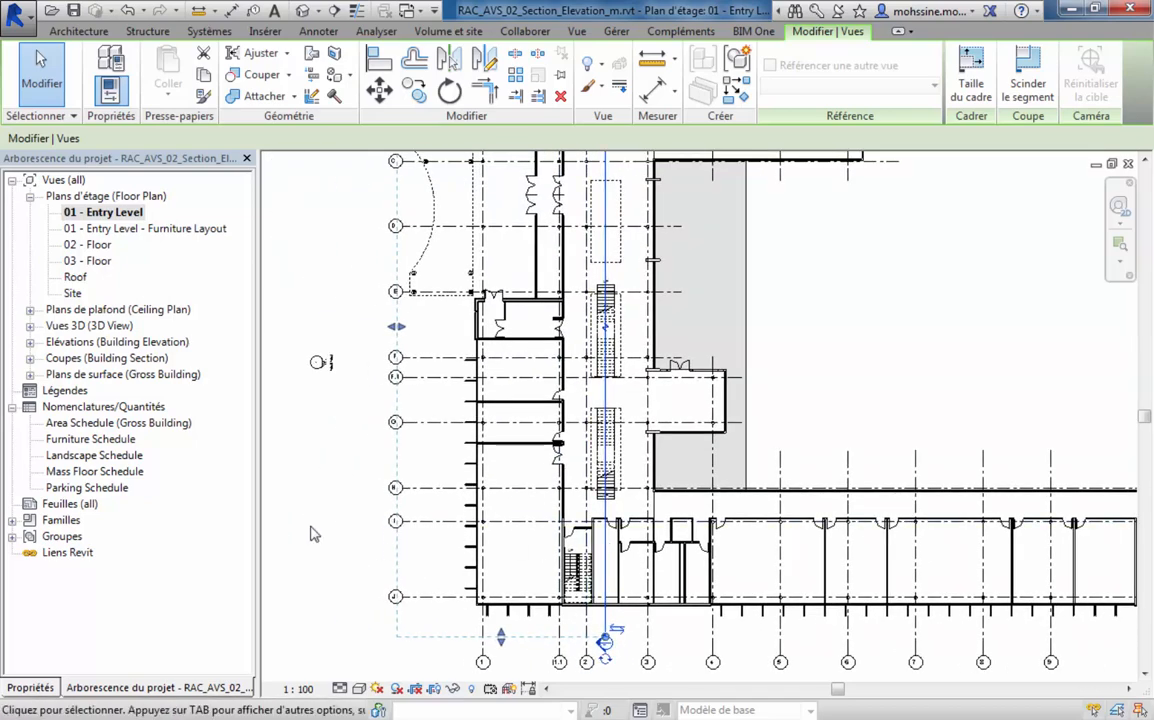
left_click(380, 535)
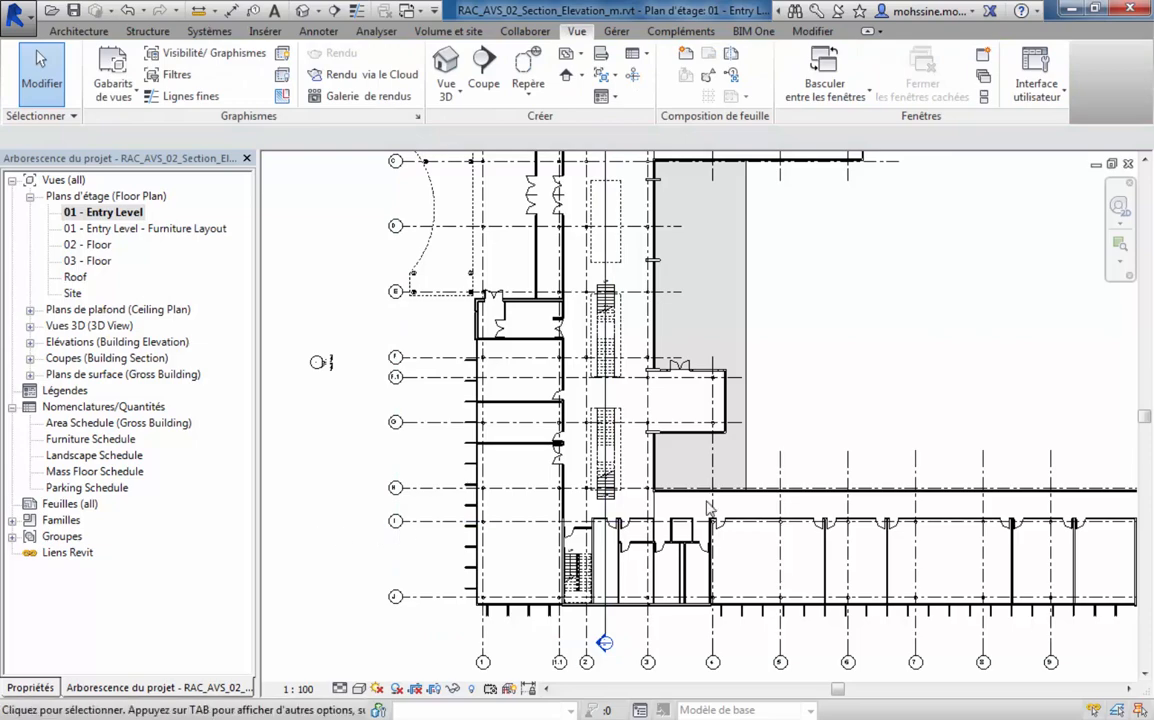
List the building section views in the project tree.
middle_click_drag(819, 394, 778, 471)
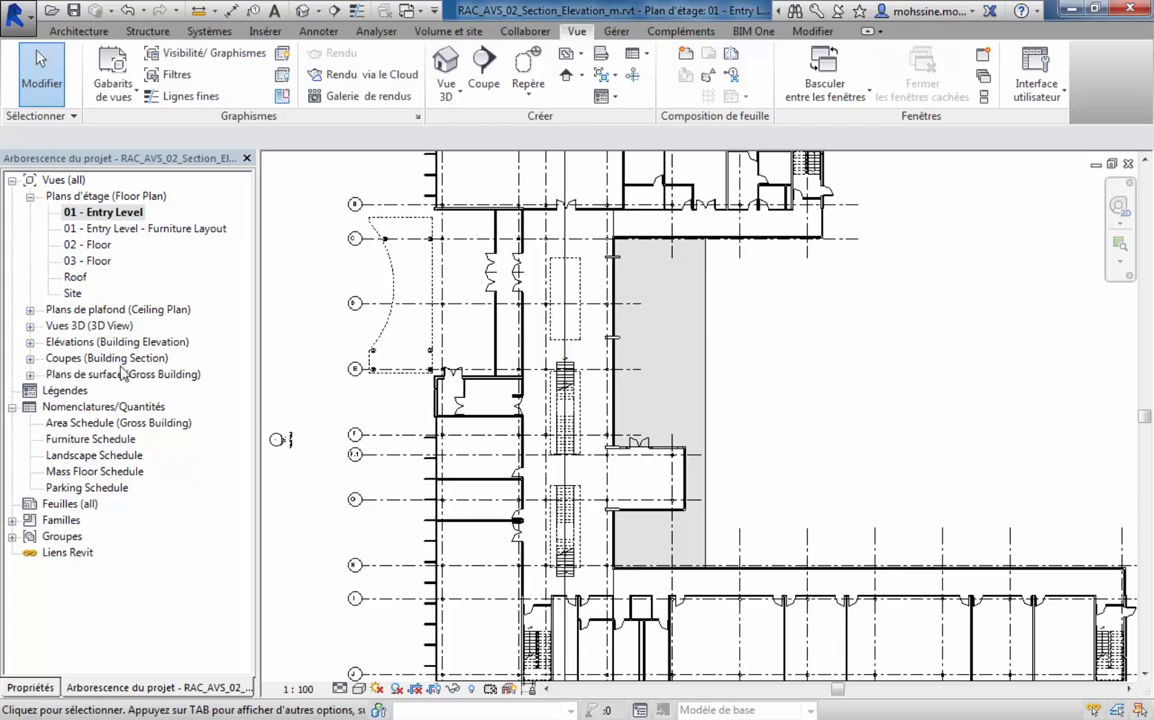
left_click(30, 358)
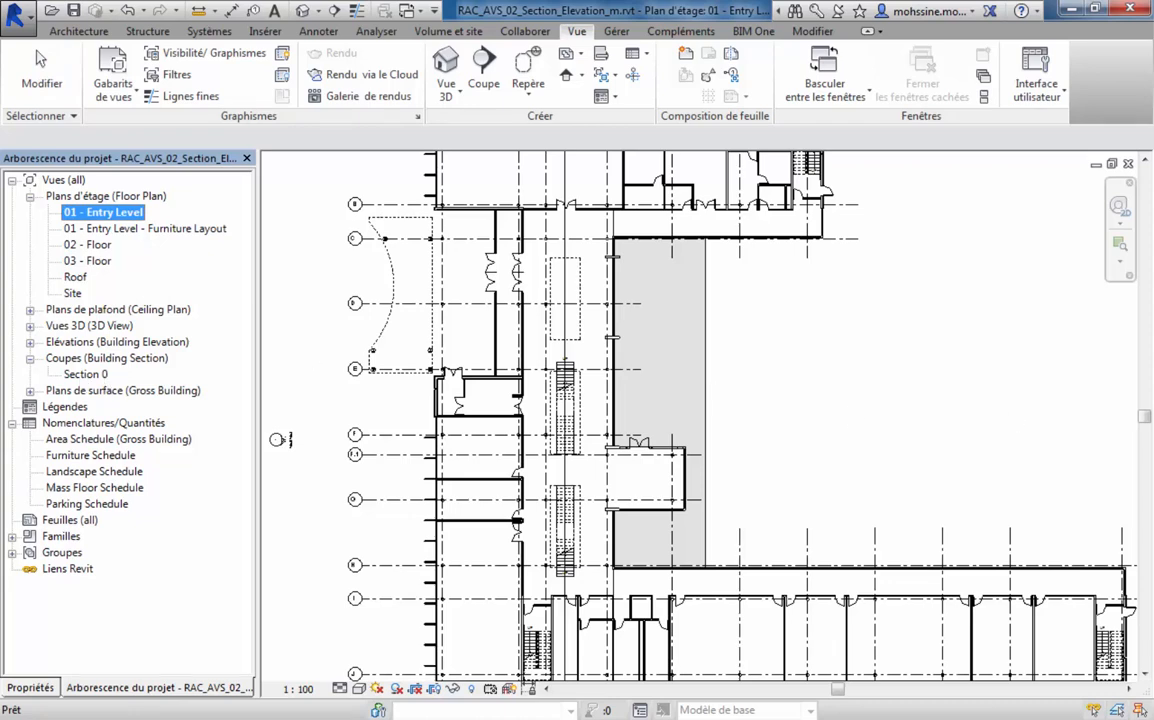
left_click(800, 400)
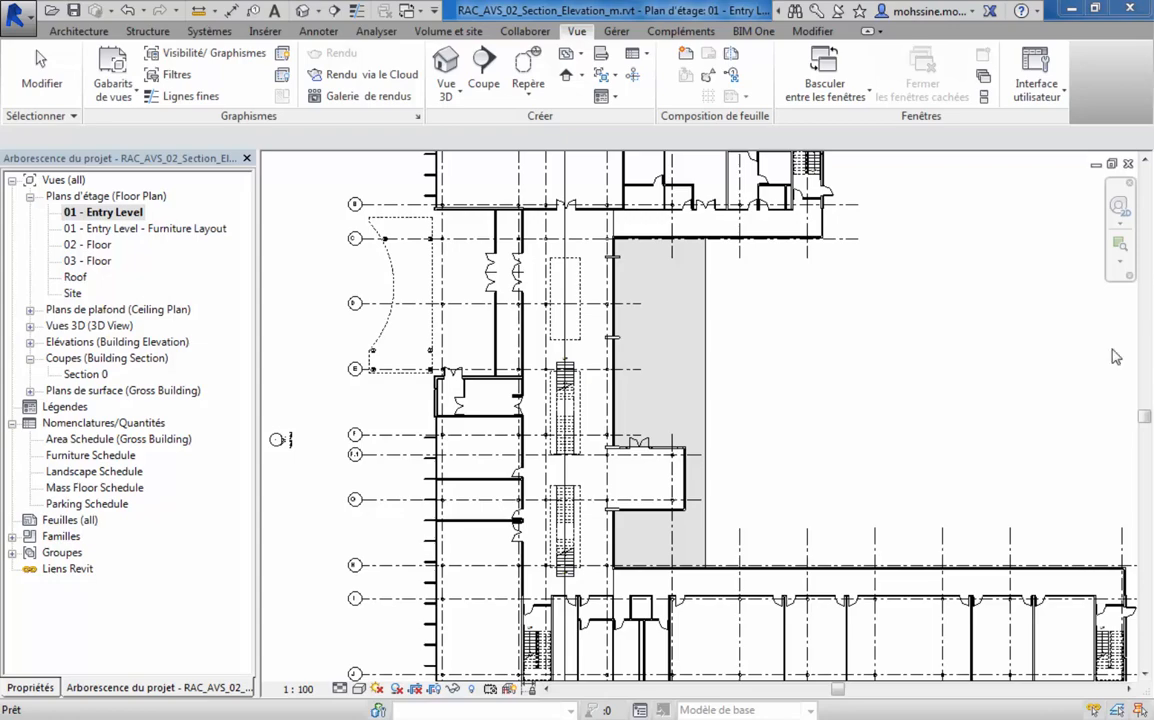
Flip the stair section to look east and shorten its view depth to just past grid 4.
left_click(565, 357)
scroll(637, 397, "down", 2)
middle_click_drag(620, 632, 564, 520)
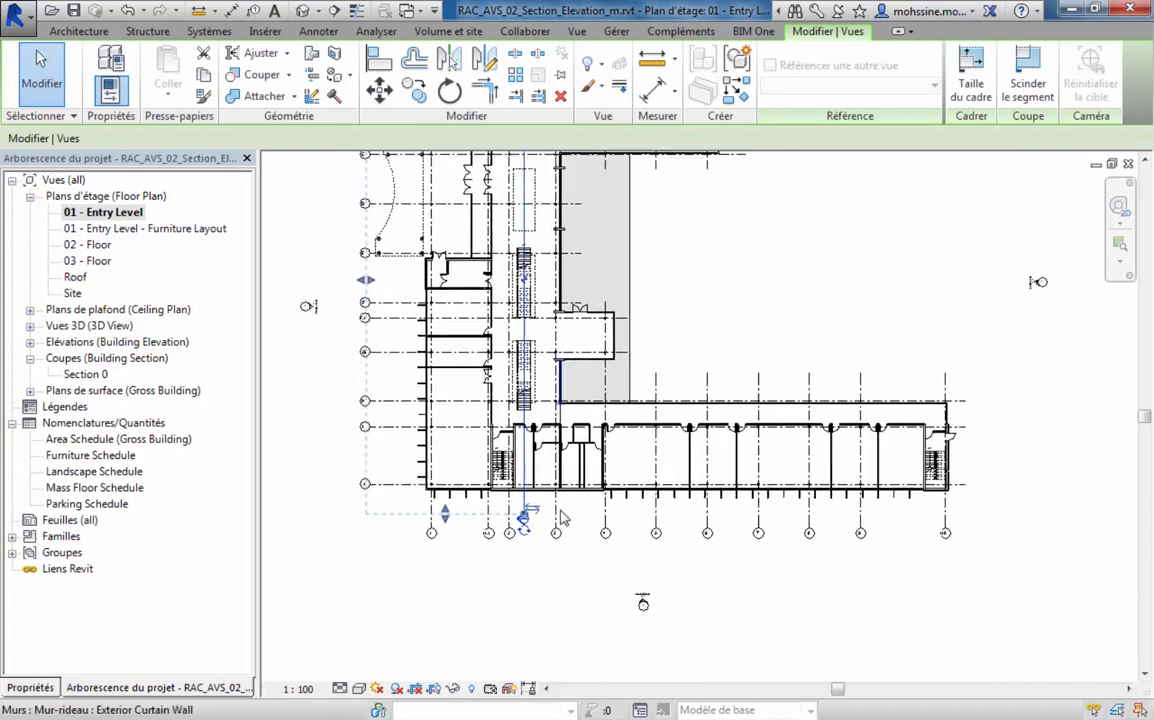
scroll(543, 520, "up", 2)
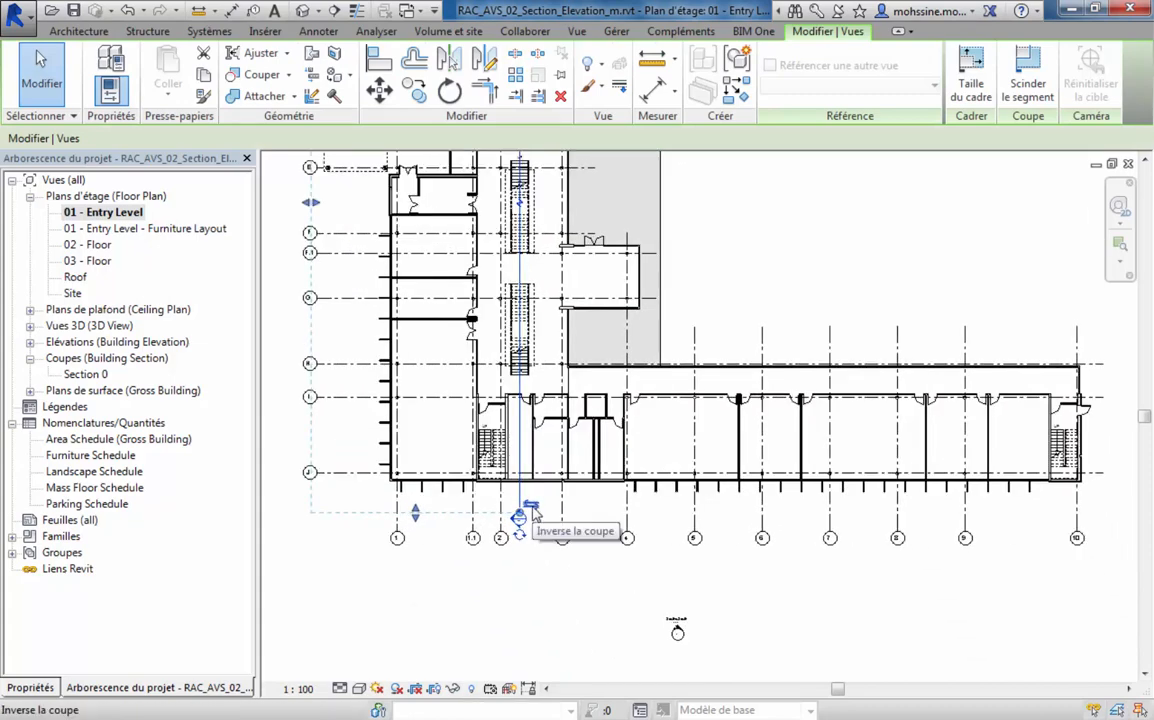
left_click(530, 508)
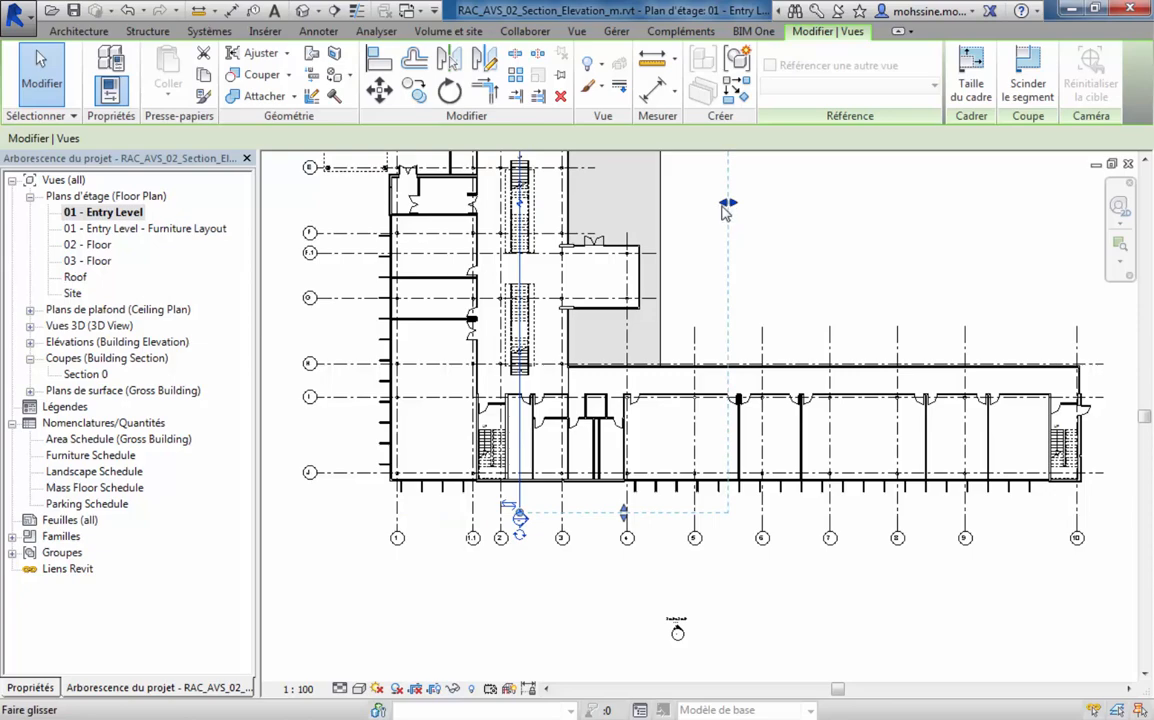
left_click_drag(728, 207, 649, 220)
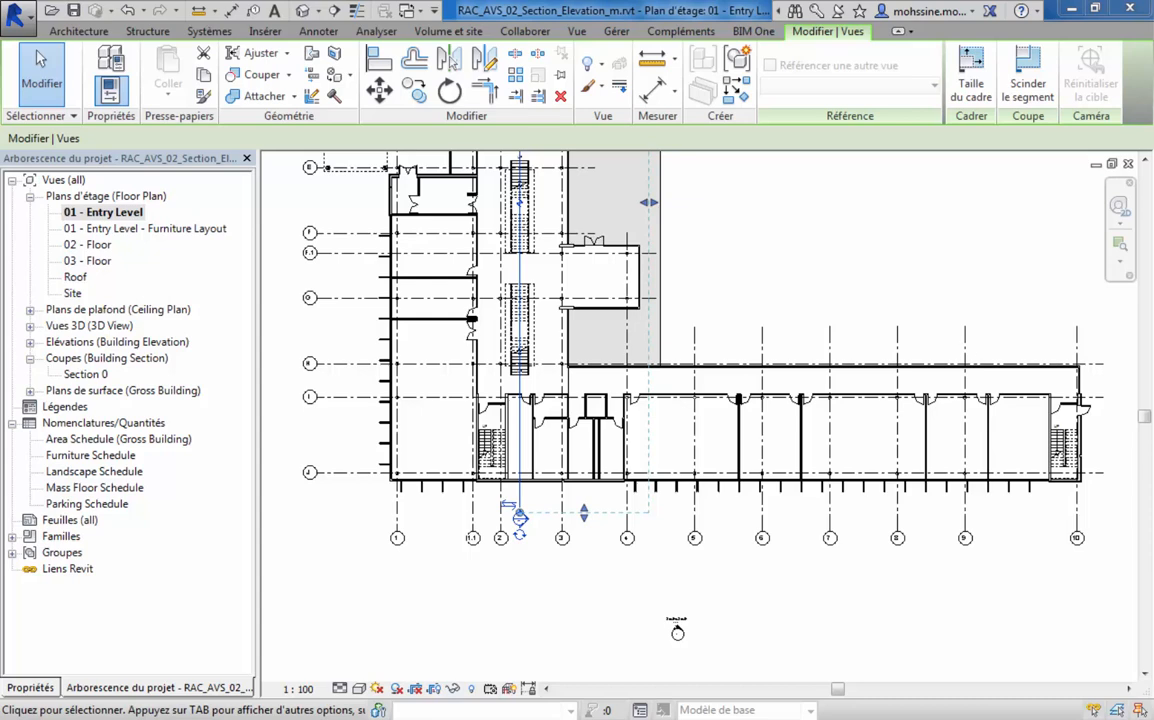
Split the section line just below the main stair and offset its lower segment to midway between grids 3 and 4.
scroll(548, 450, "up", 2)
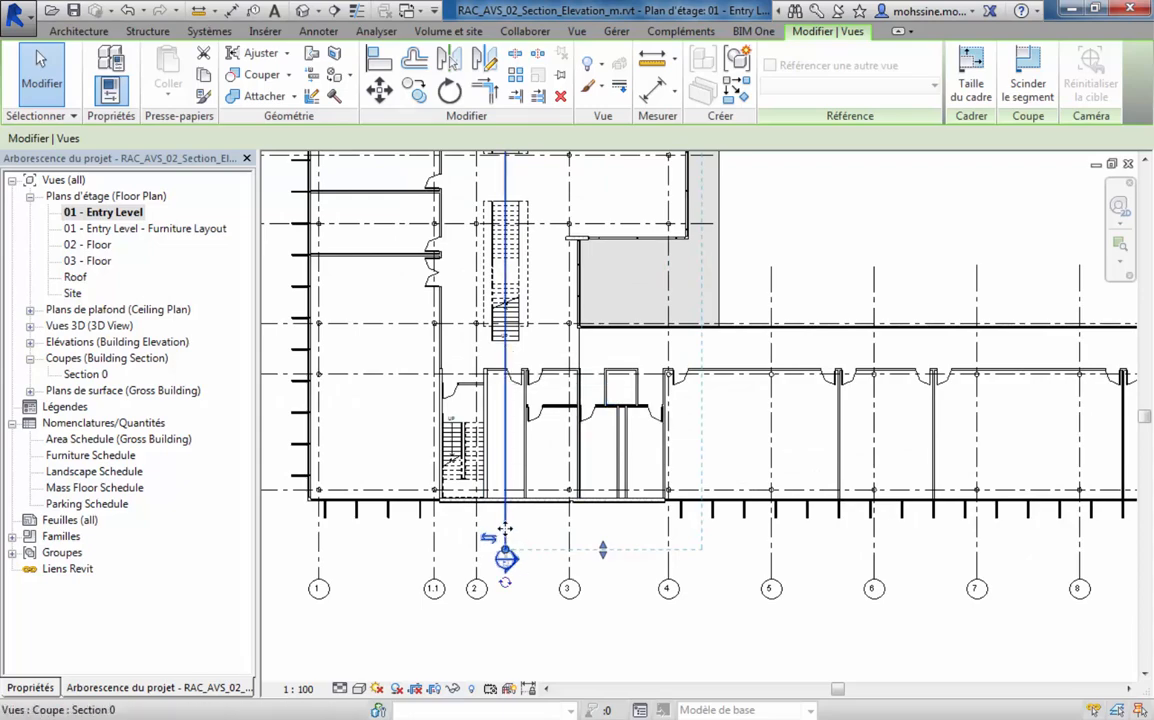
scroll(558, 652, "up", 1)
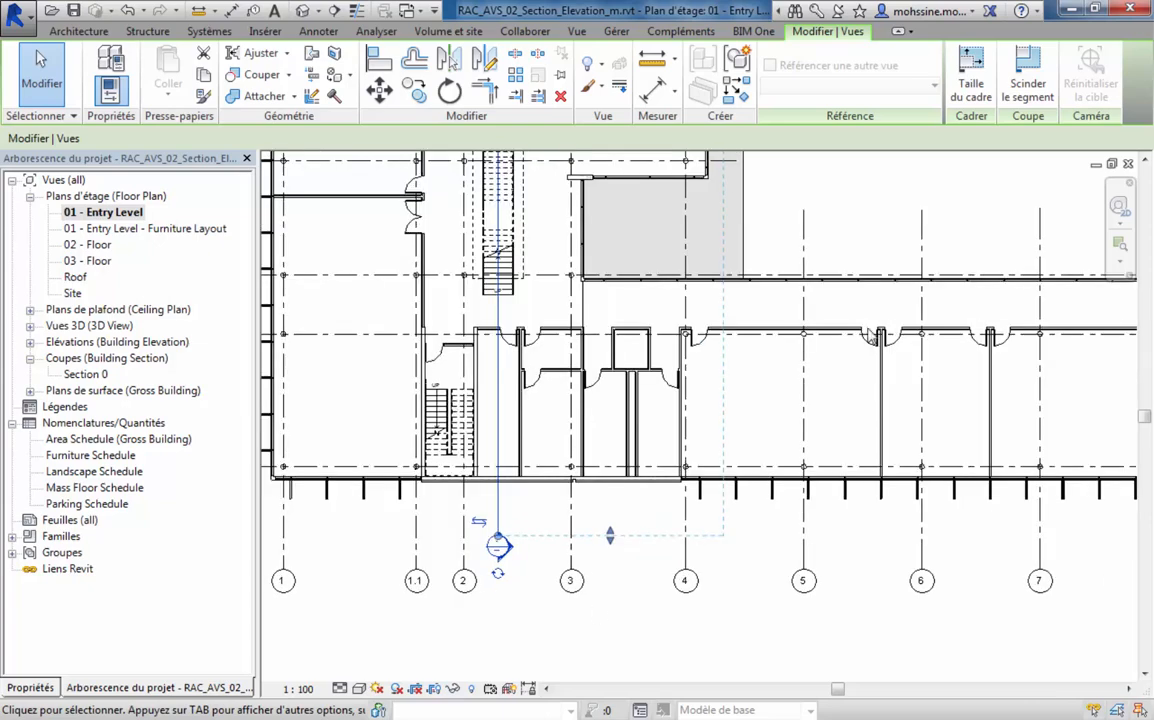
left_click(1033, 89)
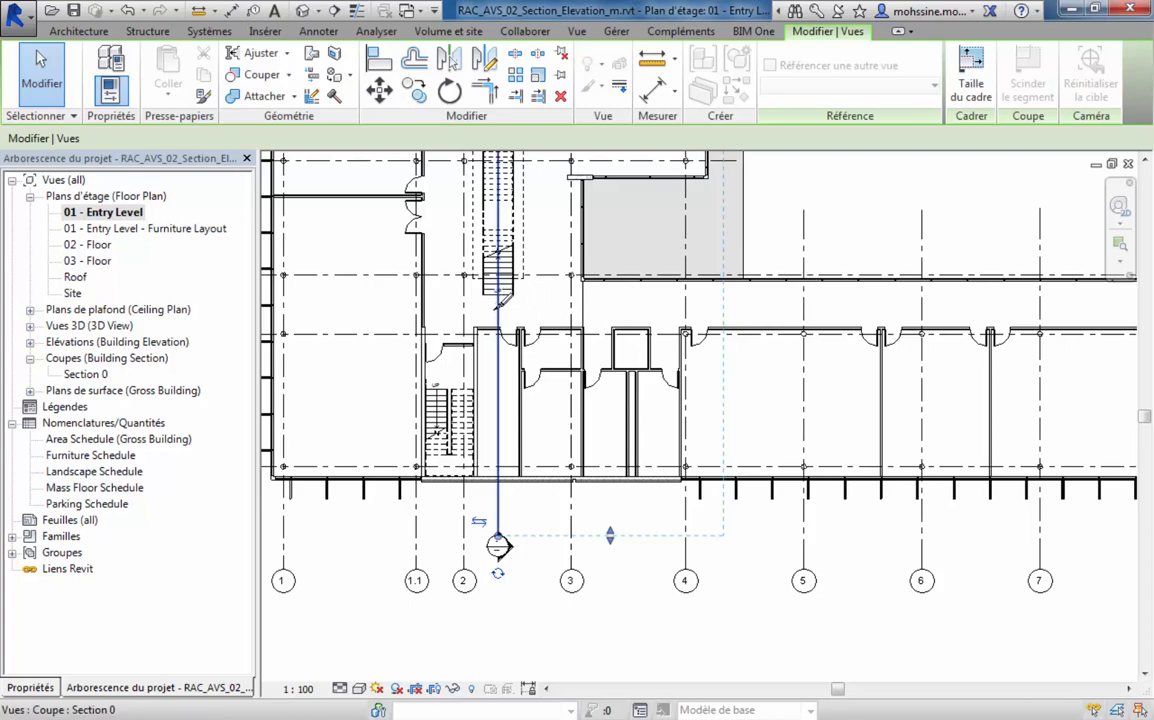
left_click(497, 305)
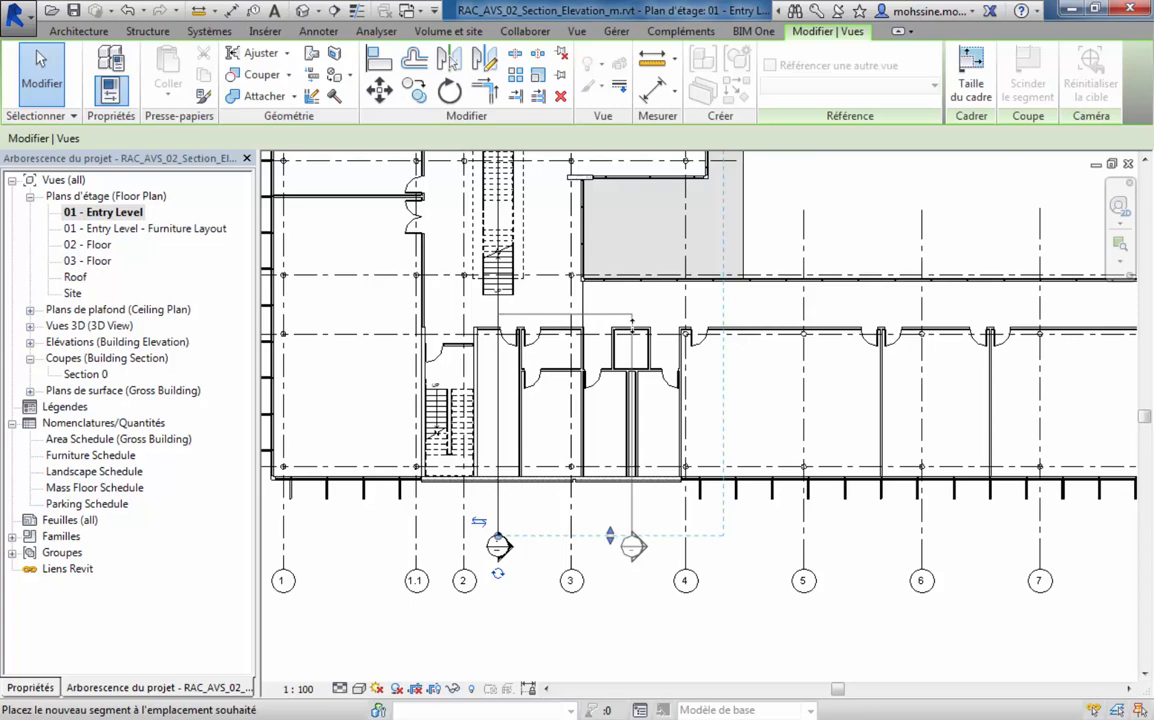
left_click(632, 320)
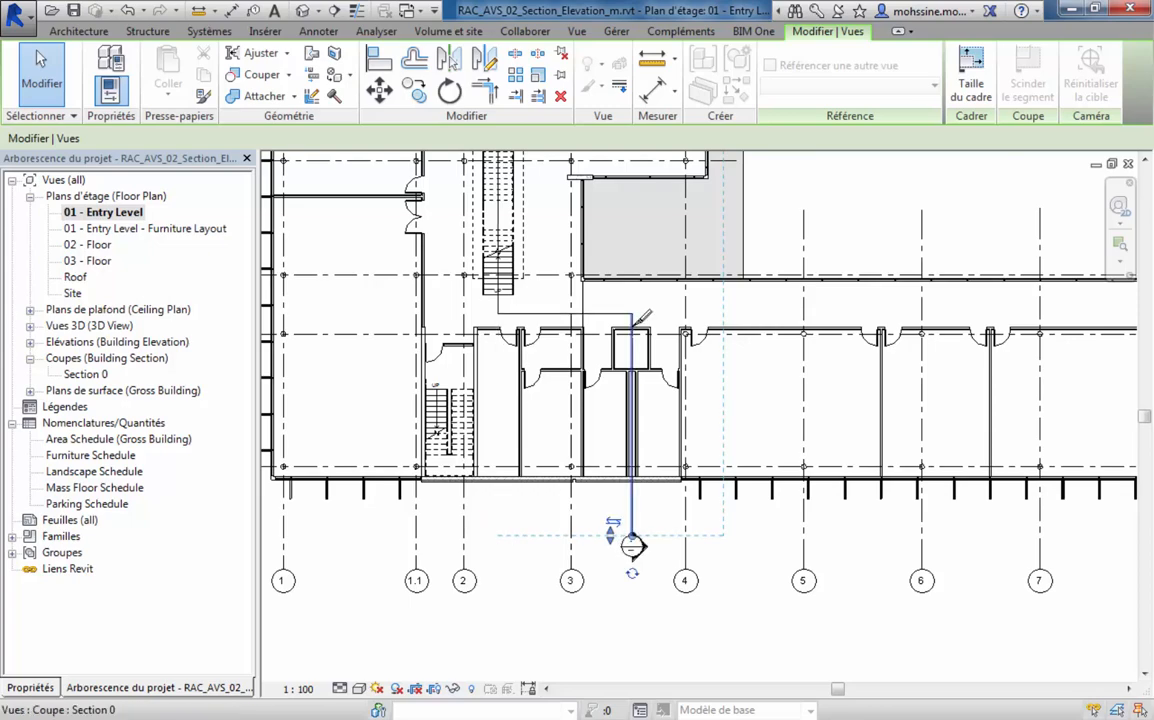
left_click(46, 92)
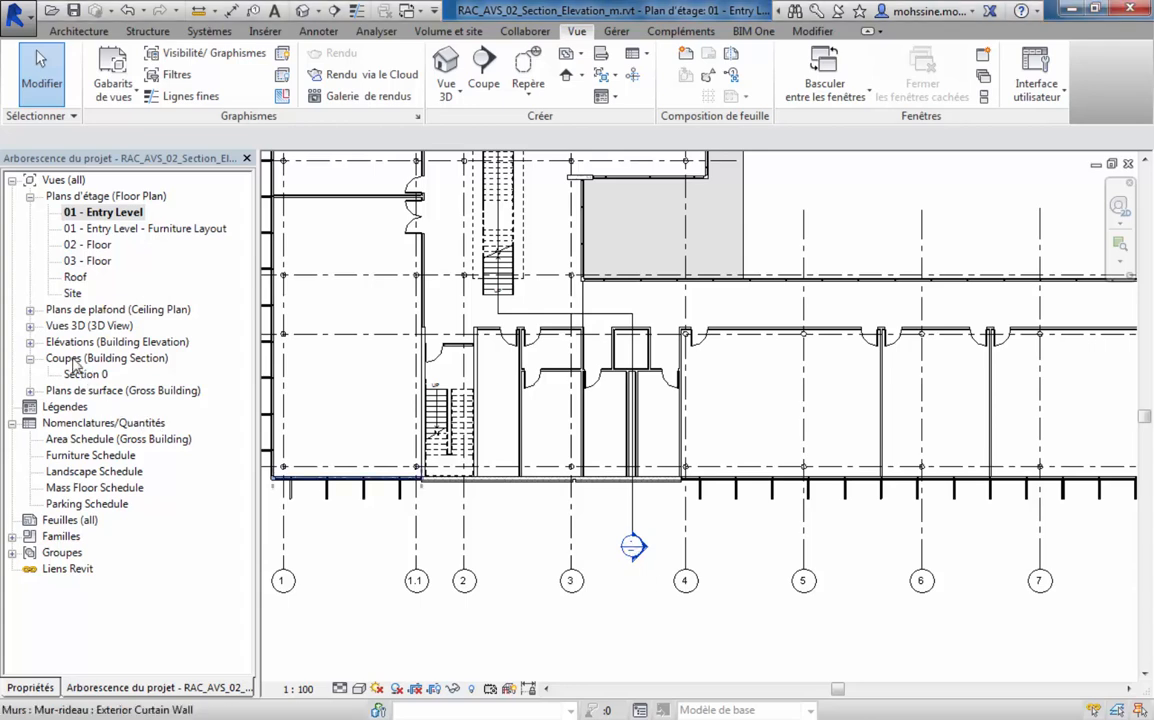
Open the section view from its head on the plan and hide its crop region.
double_click(640, 550)
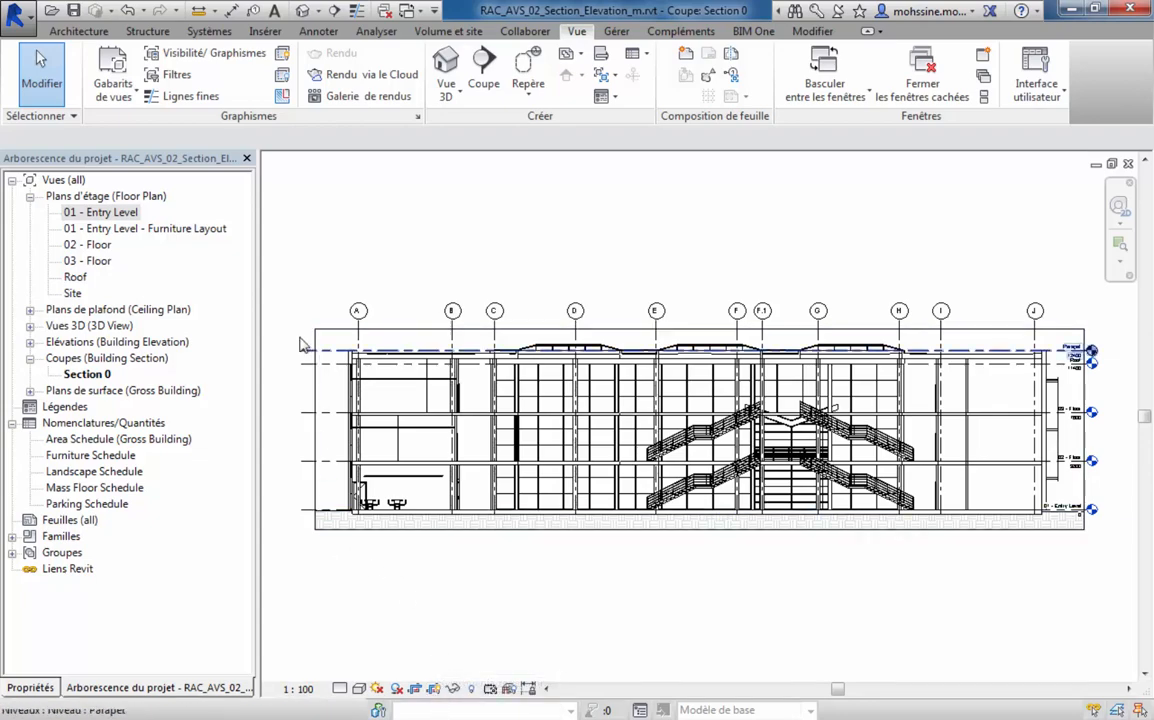
left_click(436, 692)
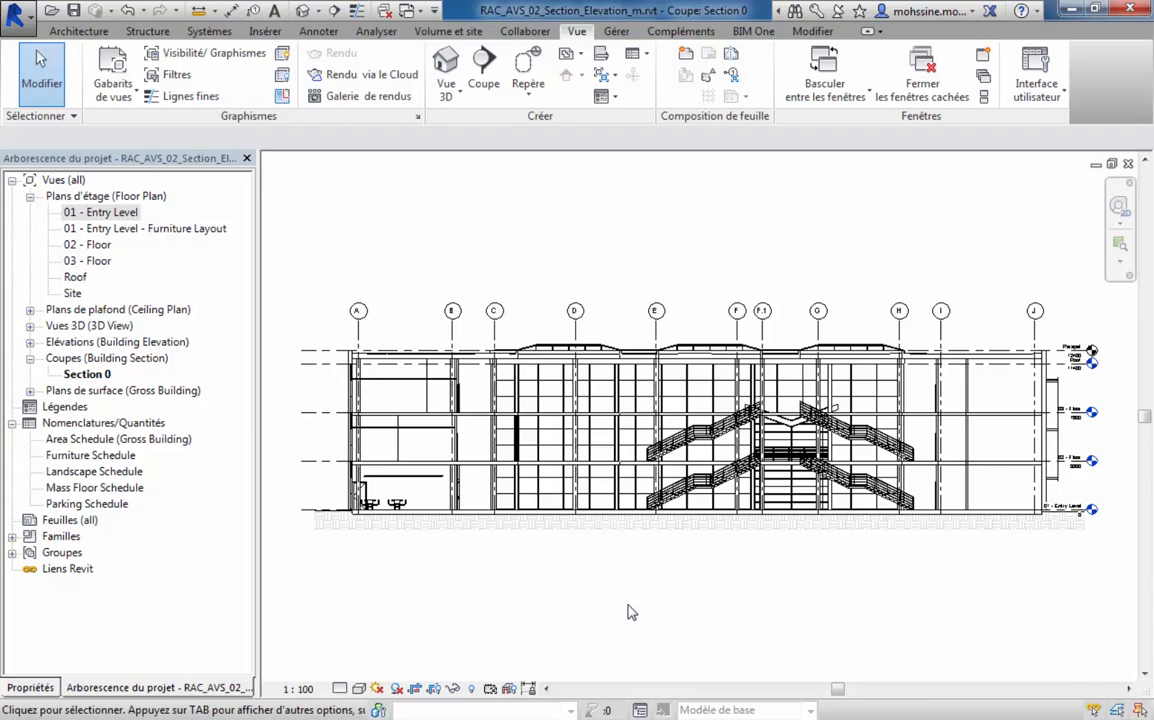
Rename the section view Section Through Main Stair.
right_click(87, 374)
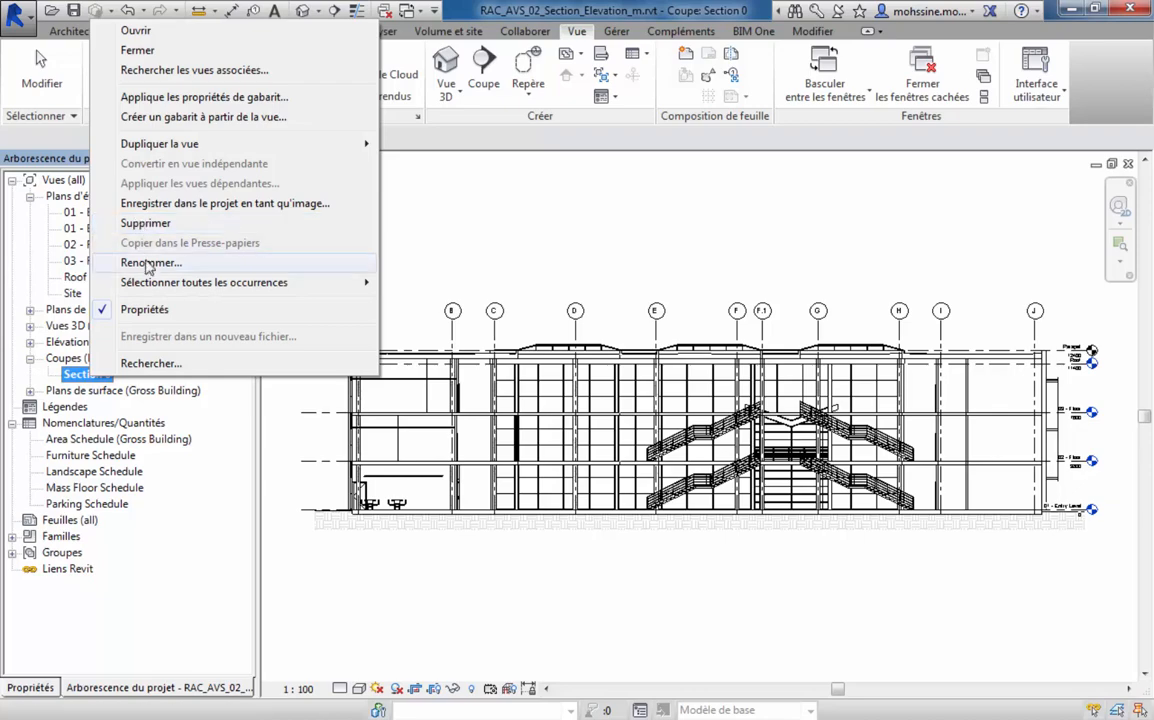
left_click(145, 262)
left_click_drag(547, 316, 540, 188)
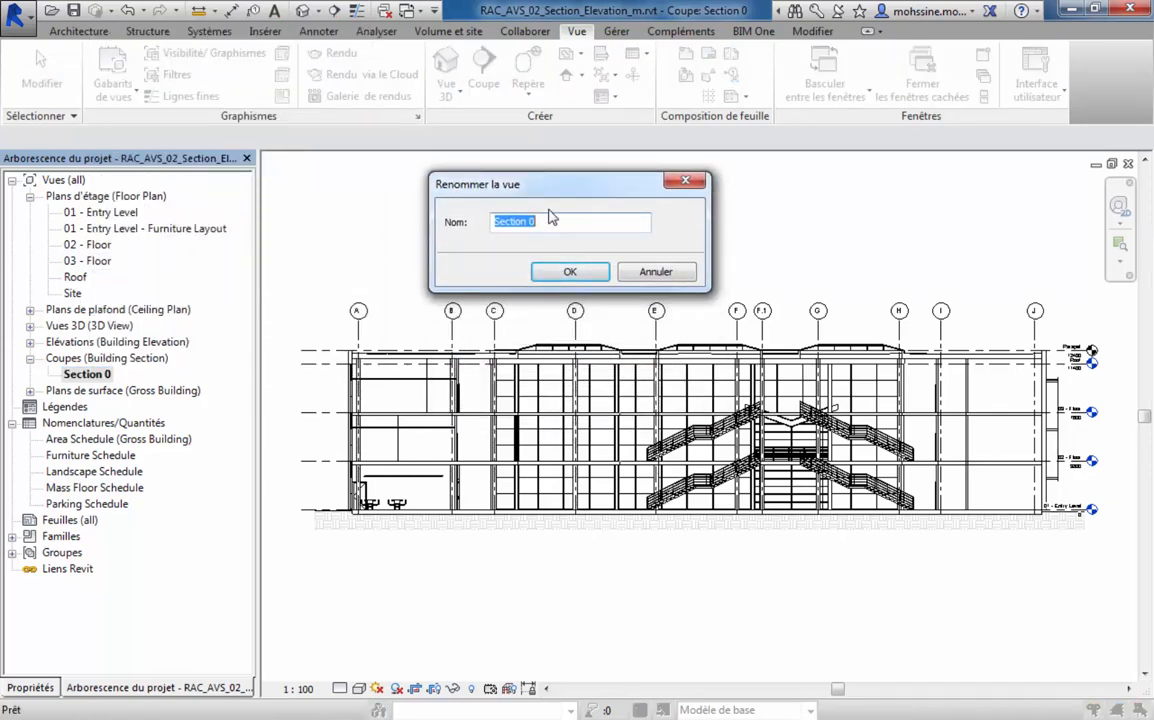
type("Section Through Main Stair")
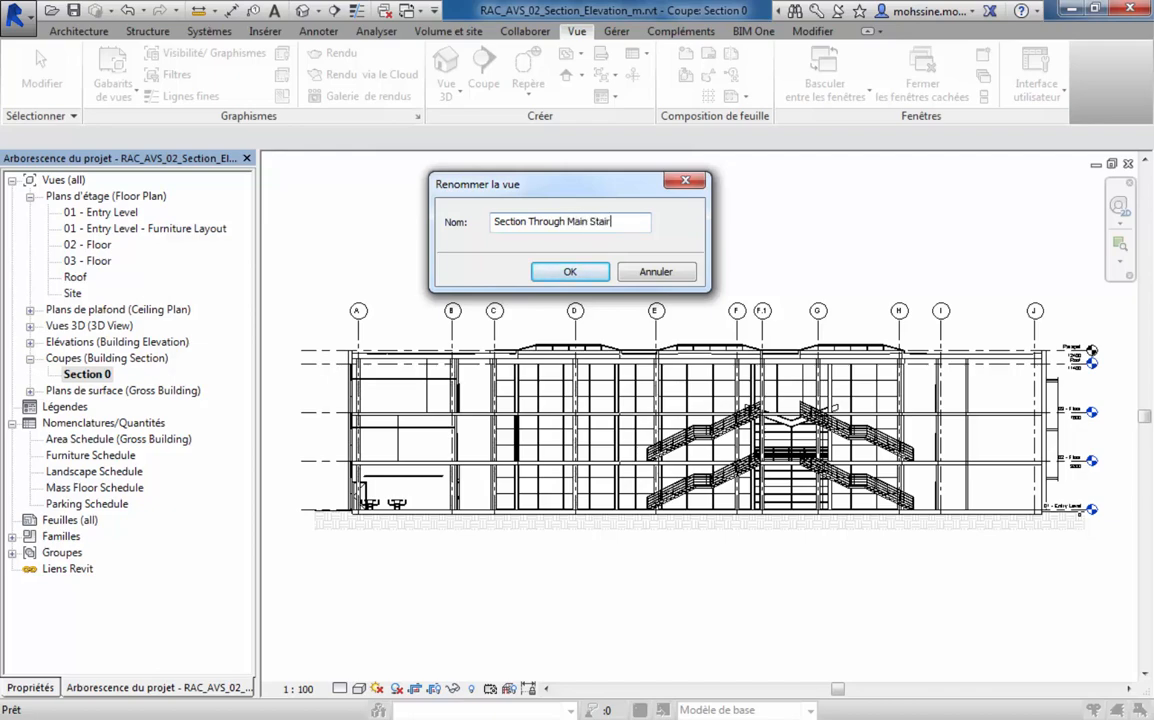
left_click(545, 268)
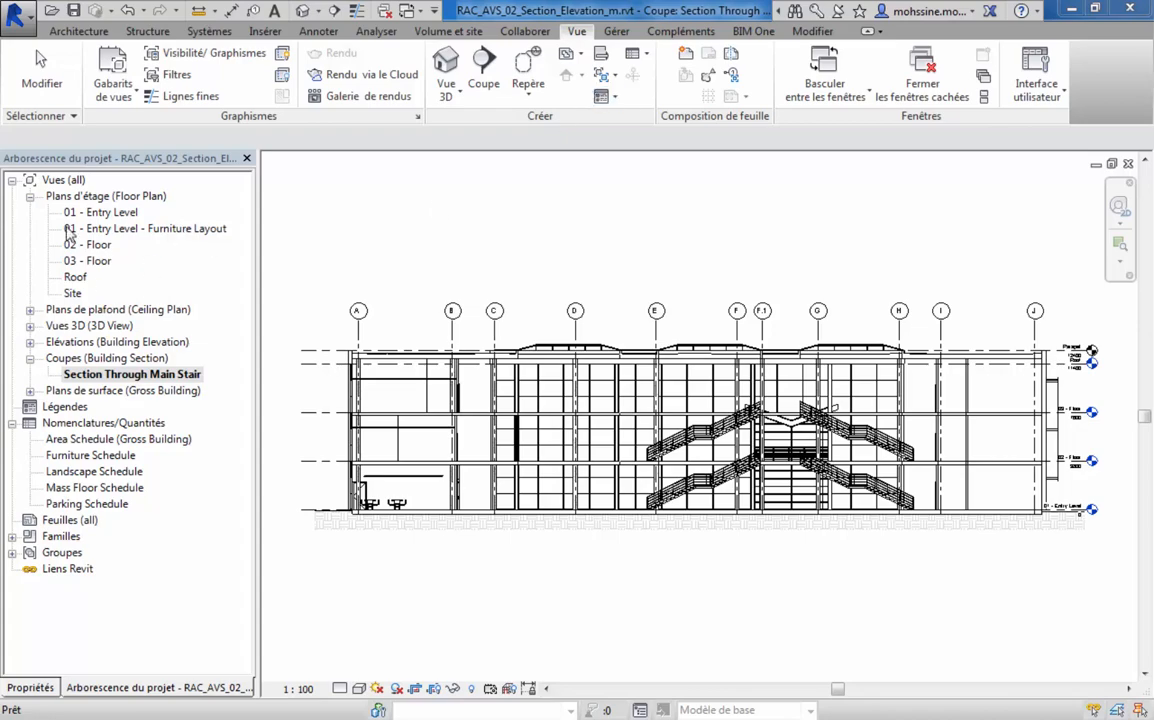
Return to the 01 - Entry Level floor plan and bring the main stairs and south wing into view.
double_click(105, 212)
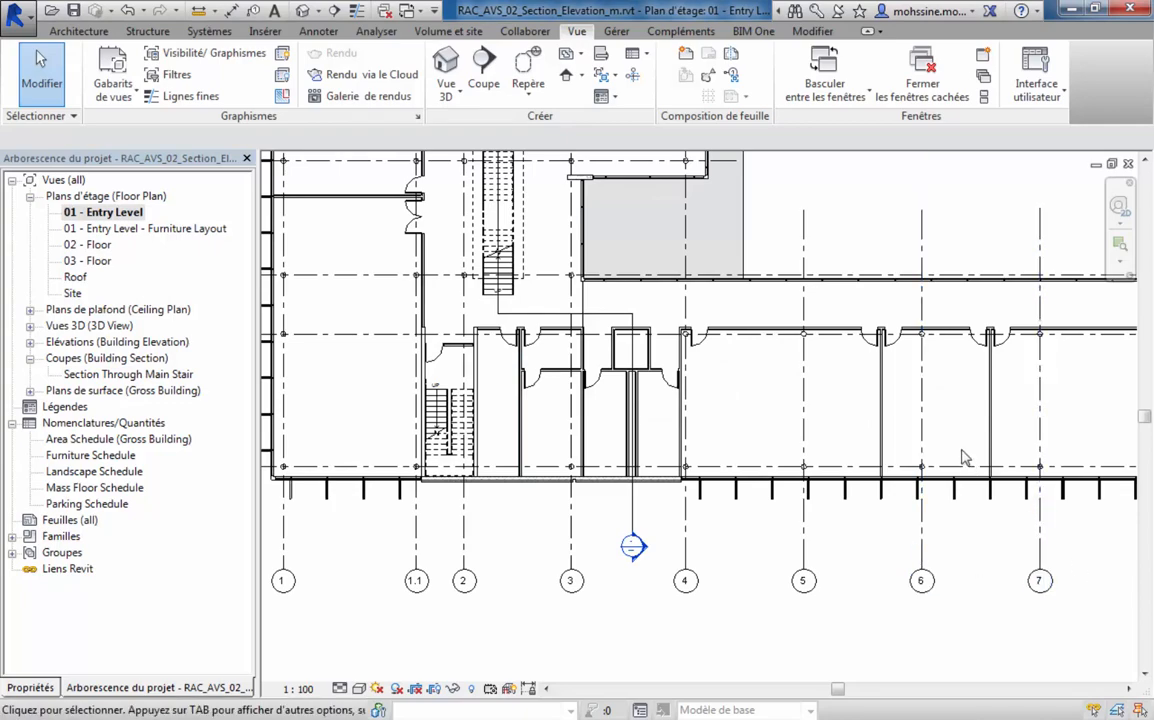
middle_click_drag(945, 432, 850, 498)
scroll(852, 491, "down", 2)
middle_click_drag(818, 427, 769, 448)
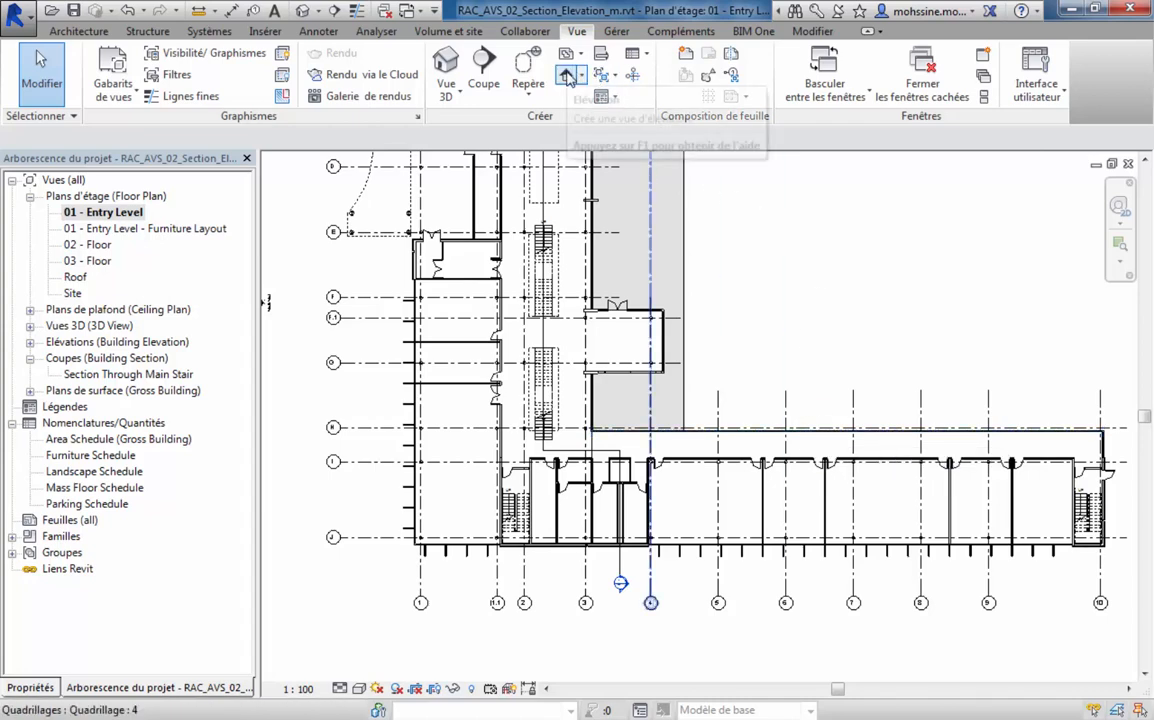
Place a Building Elevation marker in the courtyard between grids 5 and 6, facing the south wing's curtain wall.
left_click(581, 75)
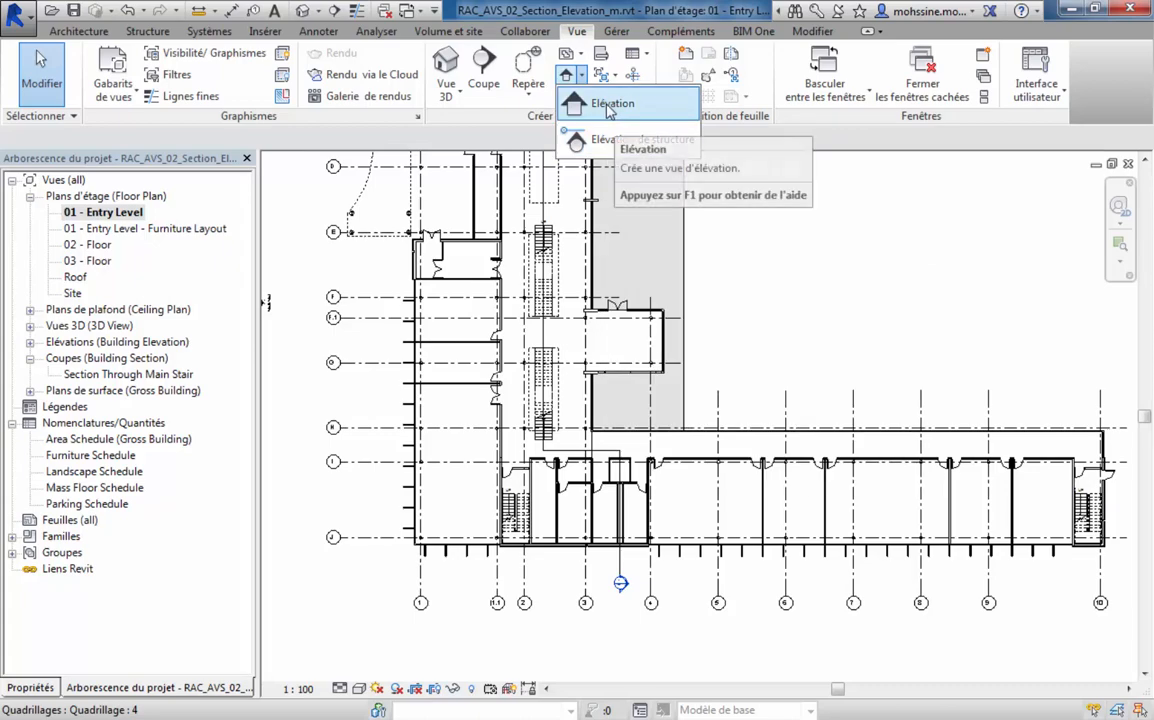
left_click(592, 104)
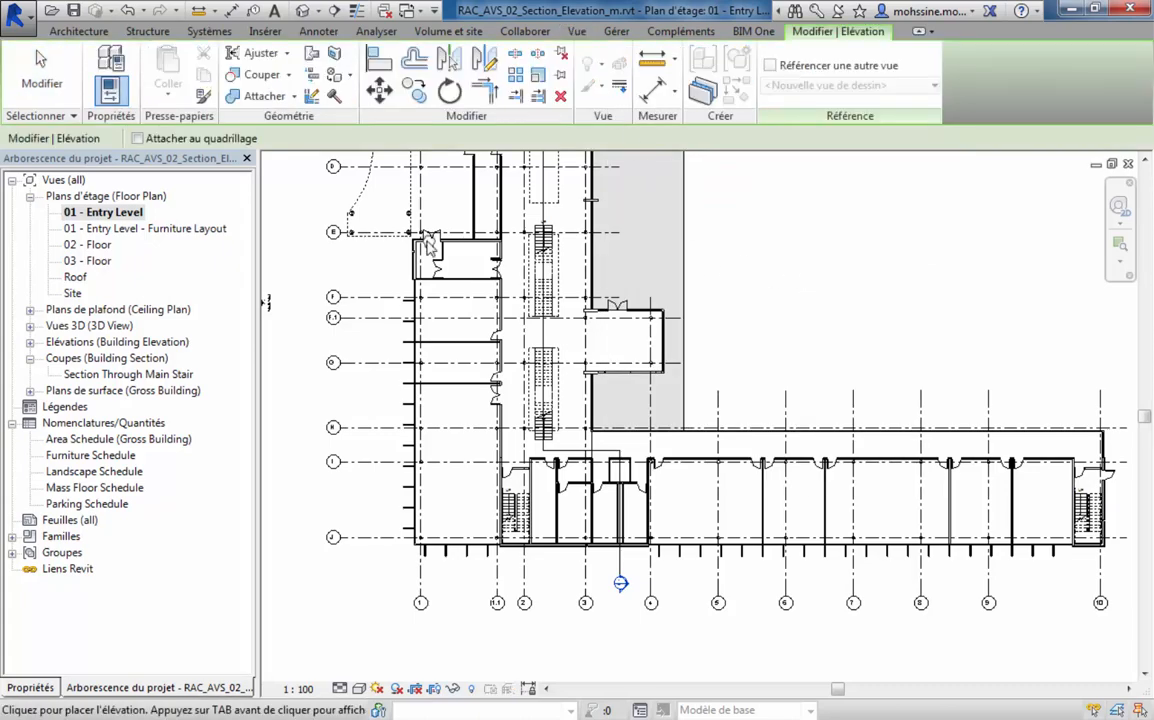
left_click(38, 687)
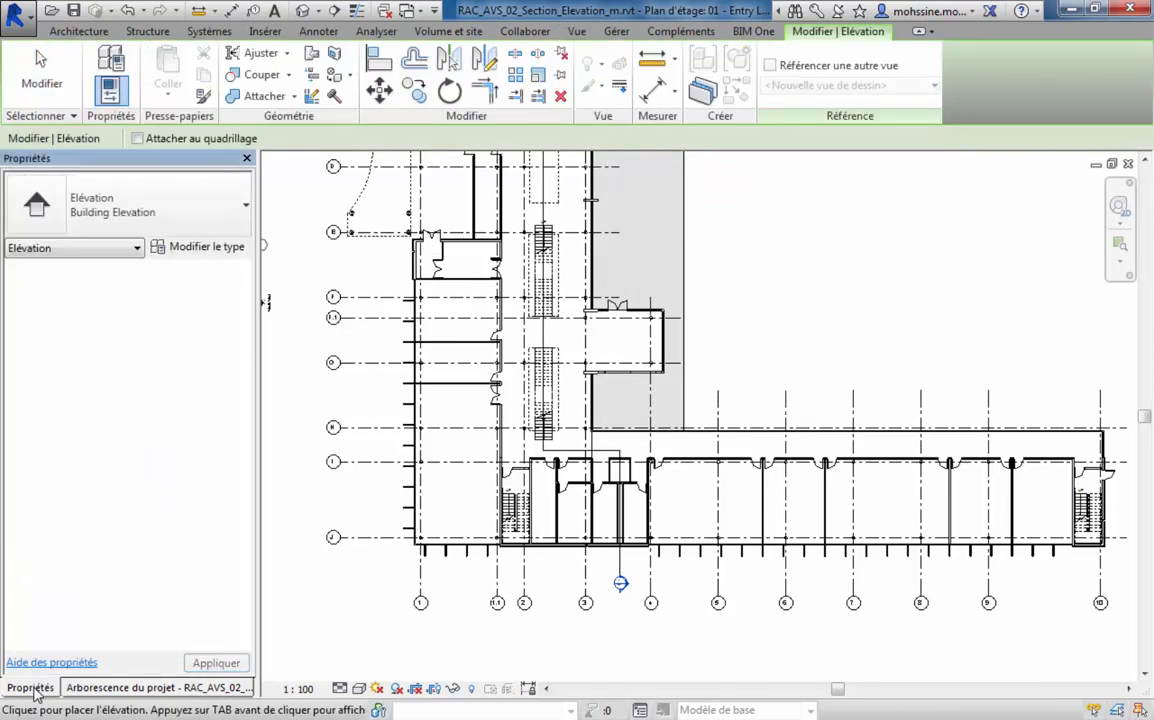
left_click(147, 217)
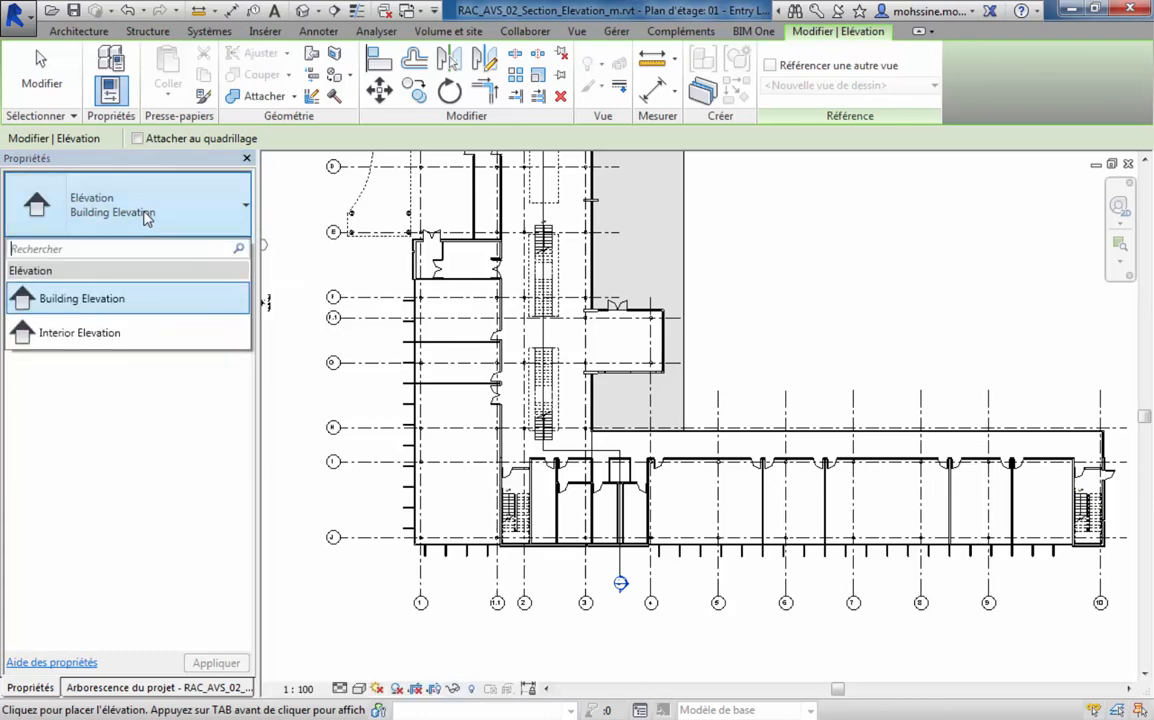
left_click(80, 306)
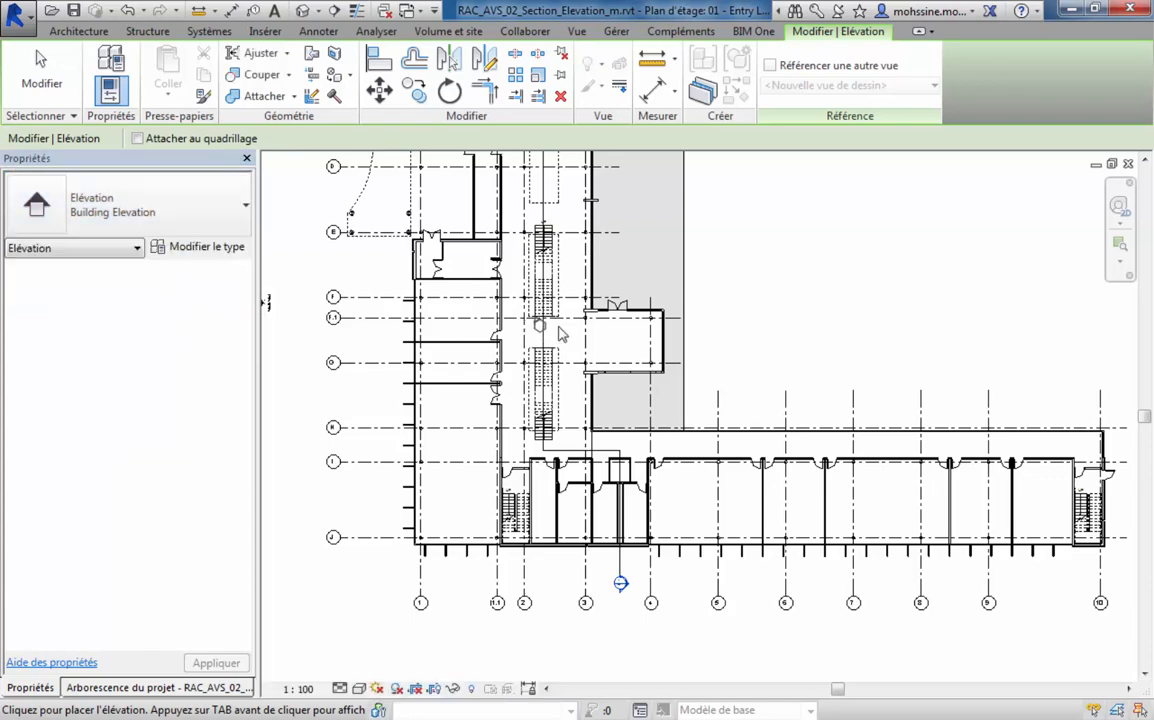
scroll(760, 366, "up", 4)
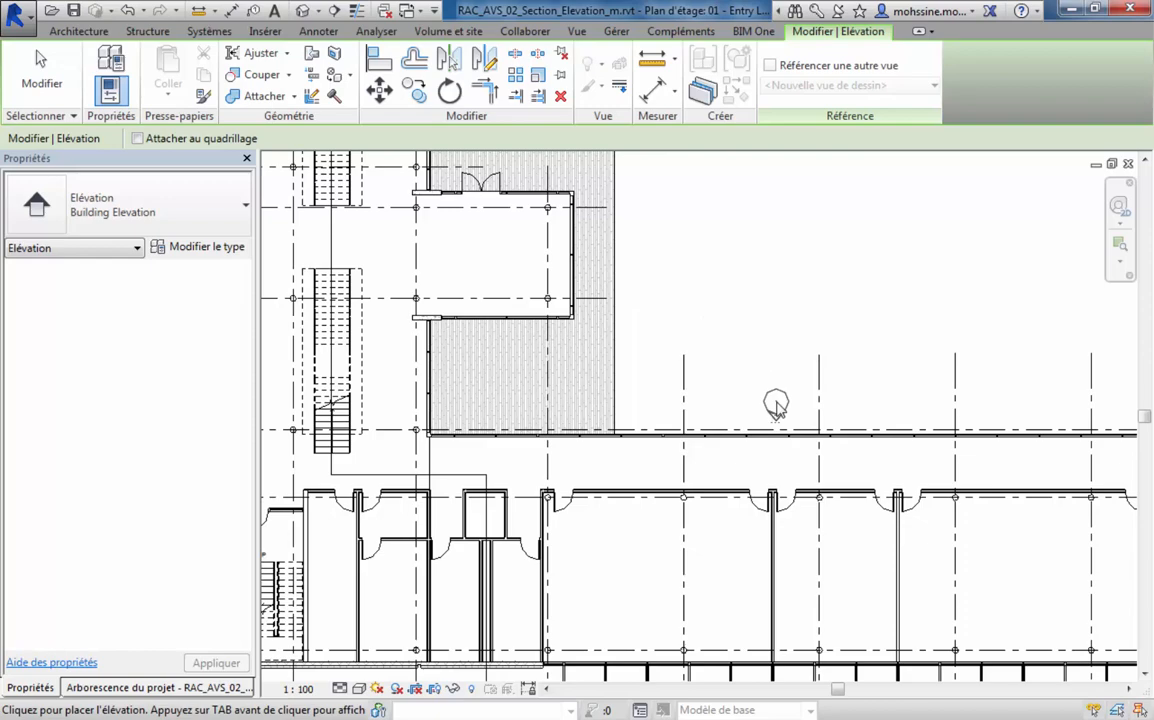
scroll(776, 405, "down", 2)
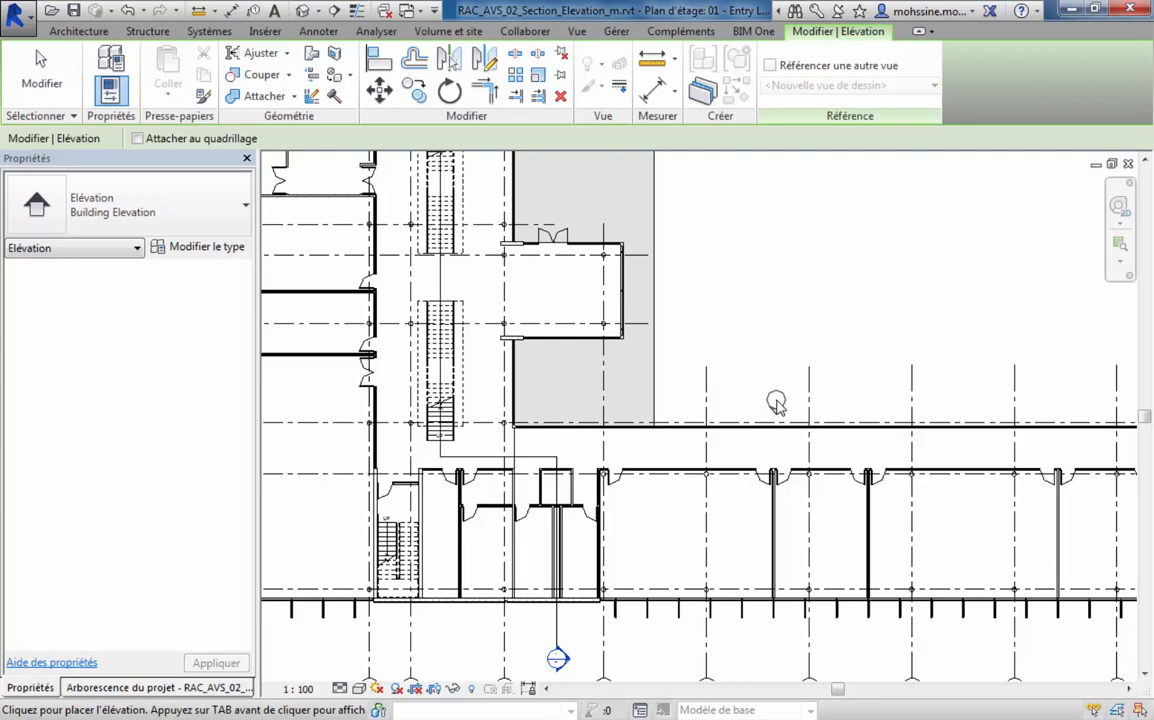
left_click(776, 402)
left_click(48, 83)
List the building elevations in the project browser and examine the new elevation marker on the plan up close.
left_click(110, 690)
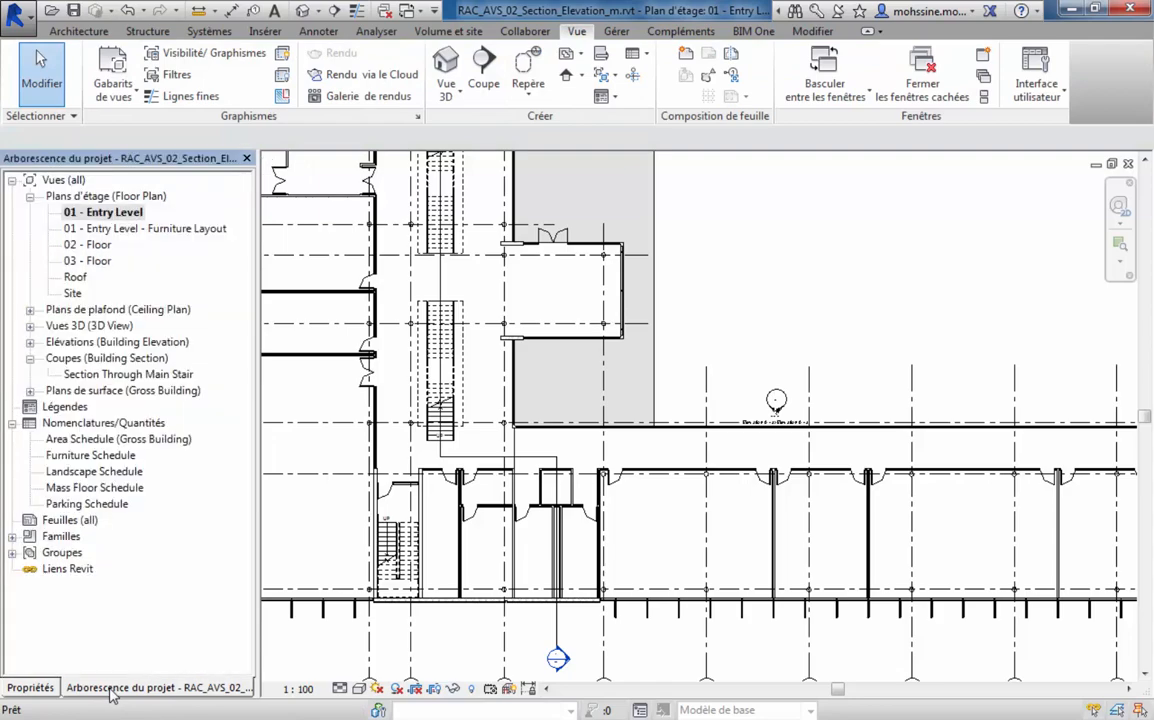
left_click(30, 342)
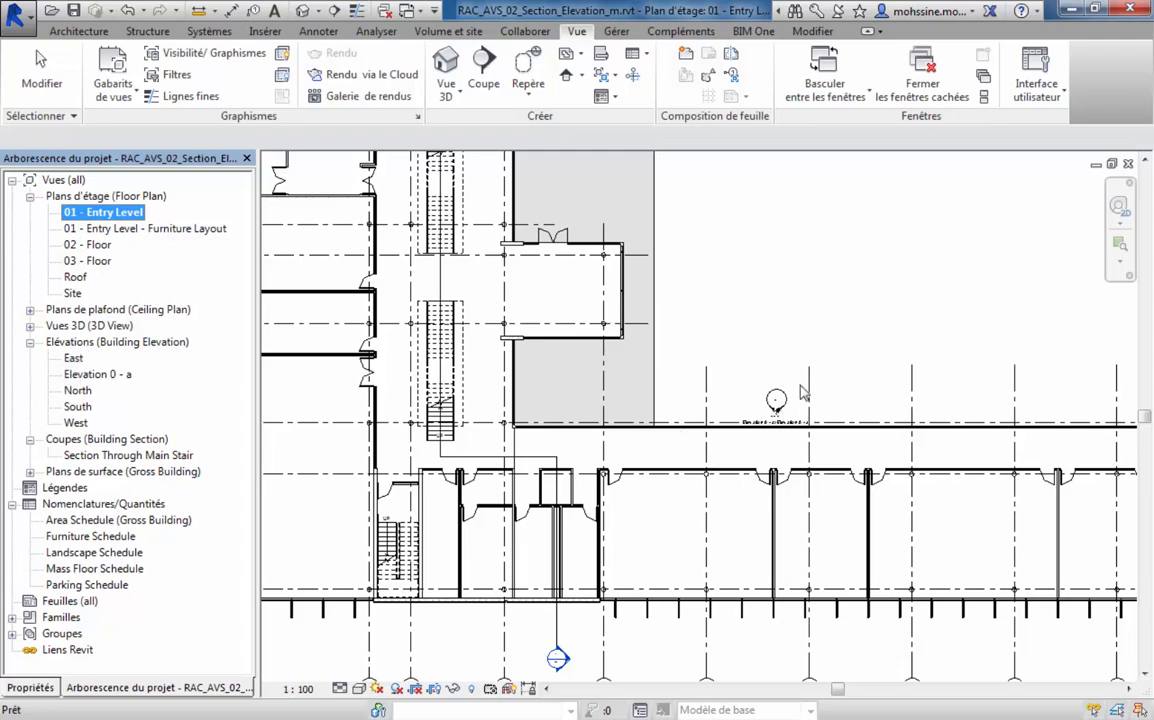
scroll(787, 452, "up", 6)
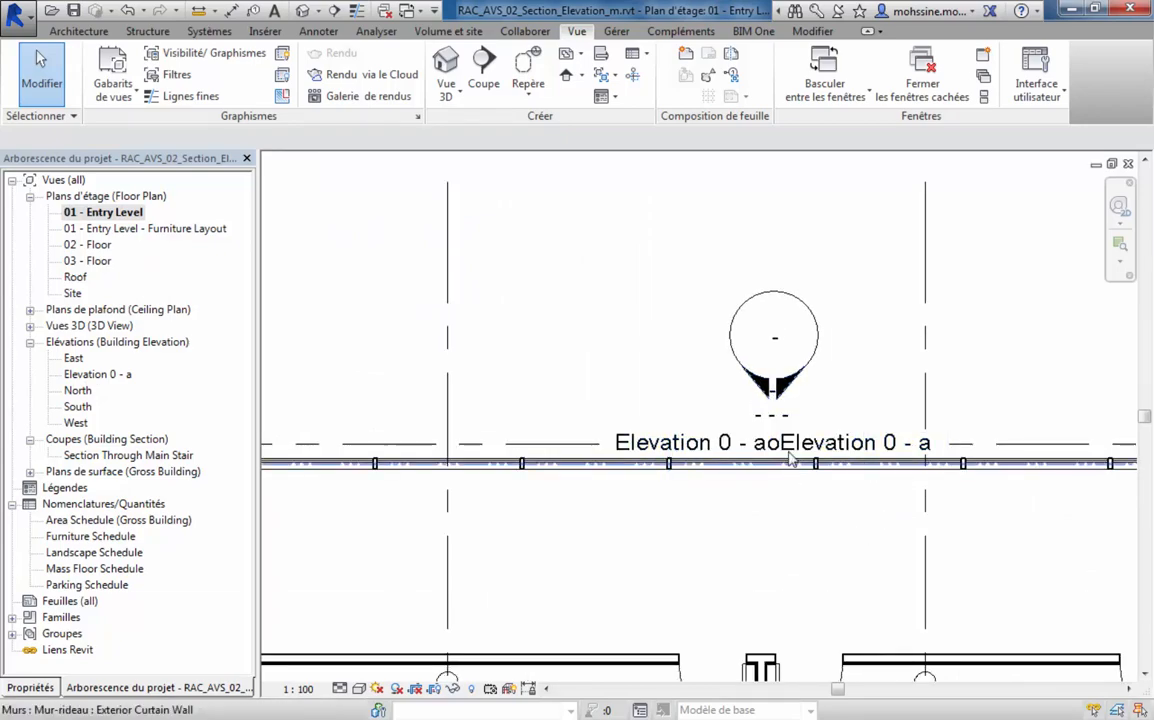
scroll(806, 380, "down", 5)
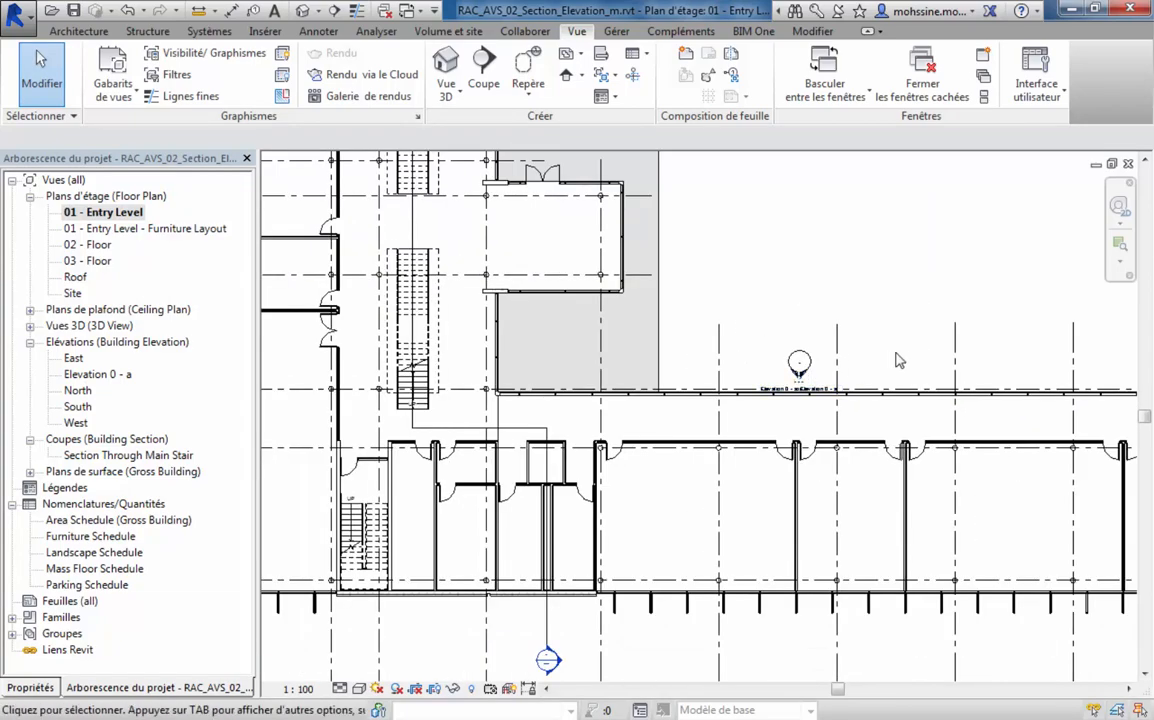
scroll(895, 340, "down", 2)
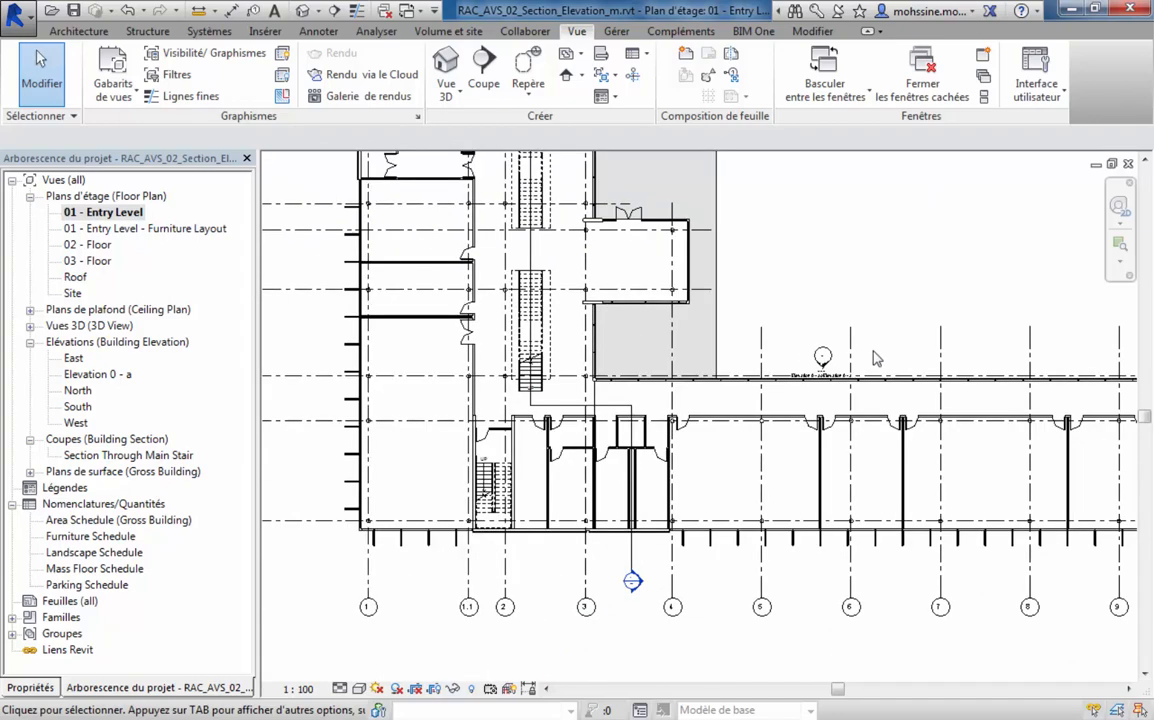
Reduce the new elevation's far clip to just behind the courtyard curtain wall and shorten its extent to just past grid 10.
left_click(823, 369)
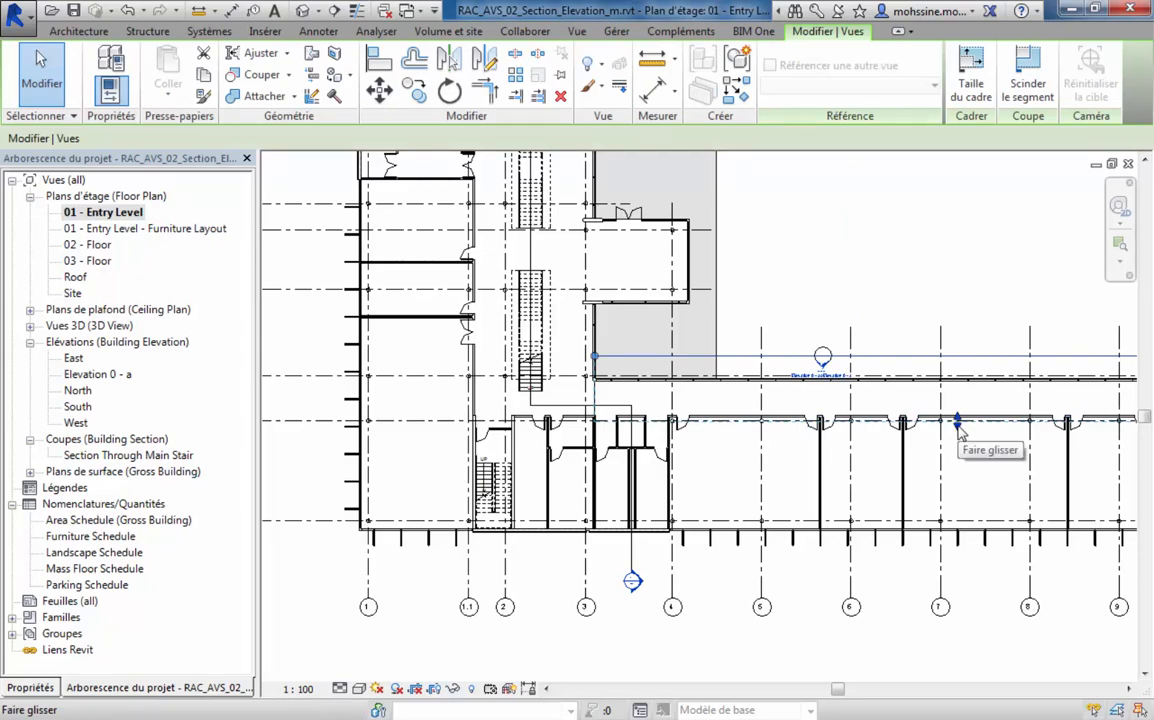
left_click_drag(958, 428, 958, 403)
middle_click_drag(853, 283, 841, 285)
scroll(790, 275, "down", 3)
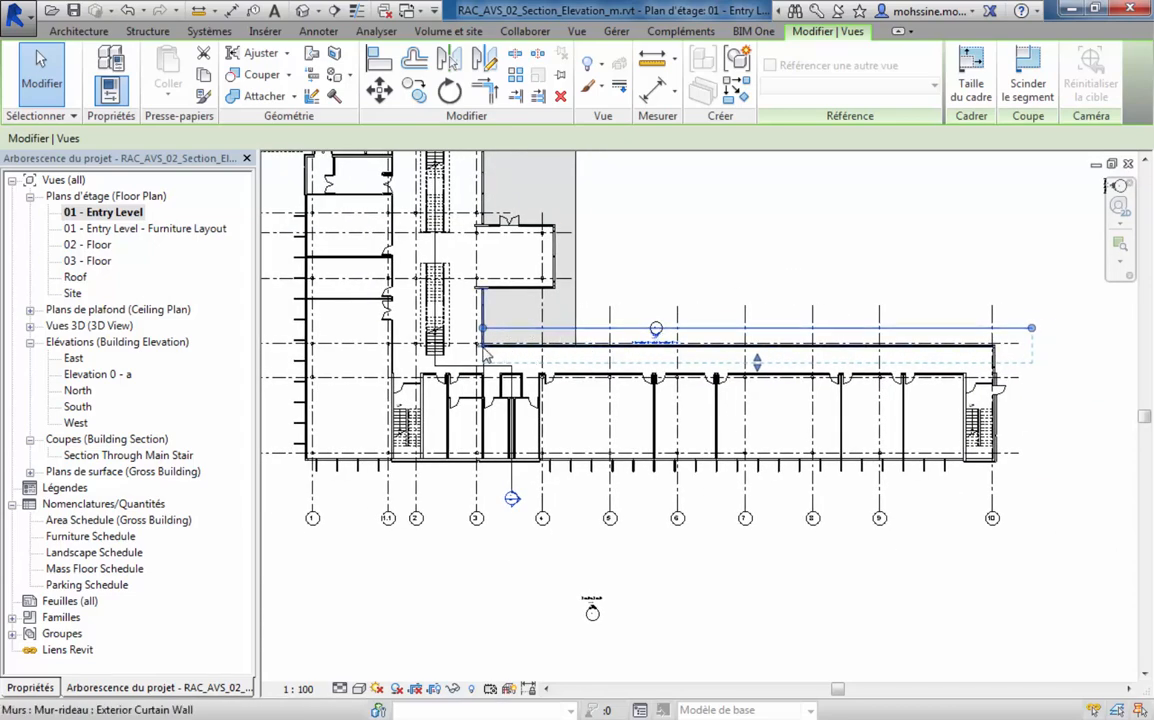
left_click(1034, 332)
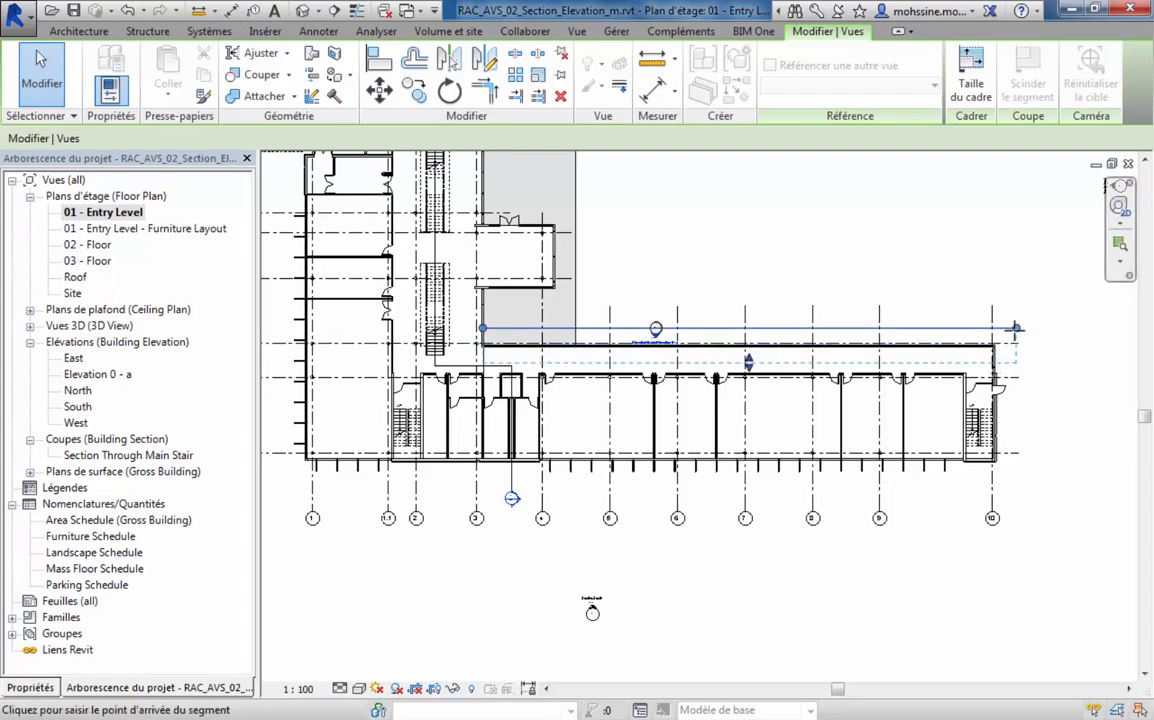
left_click_drag(1003, 329, 1002, 328)
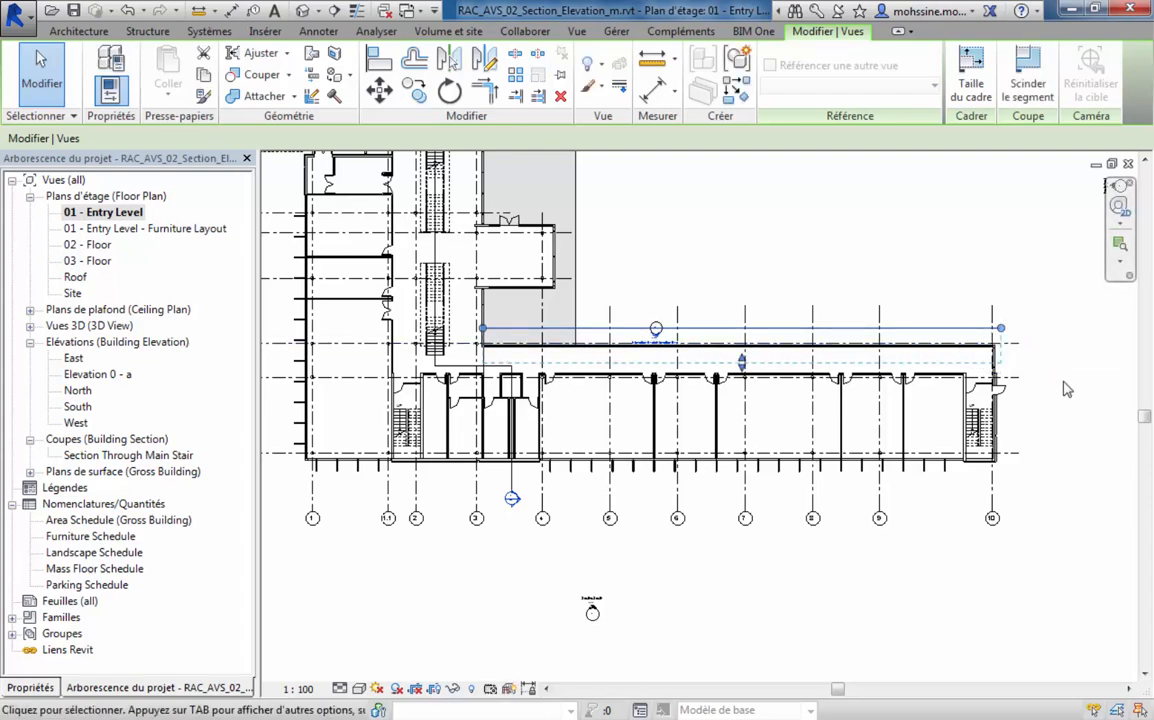
left_click(1064, 389)
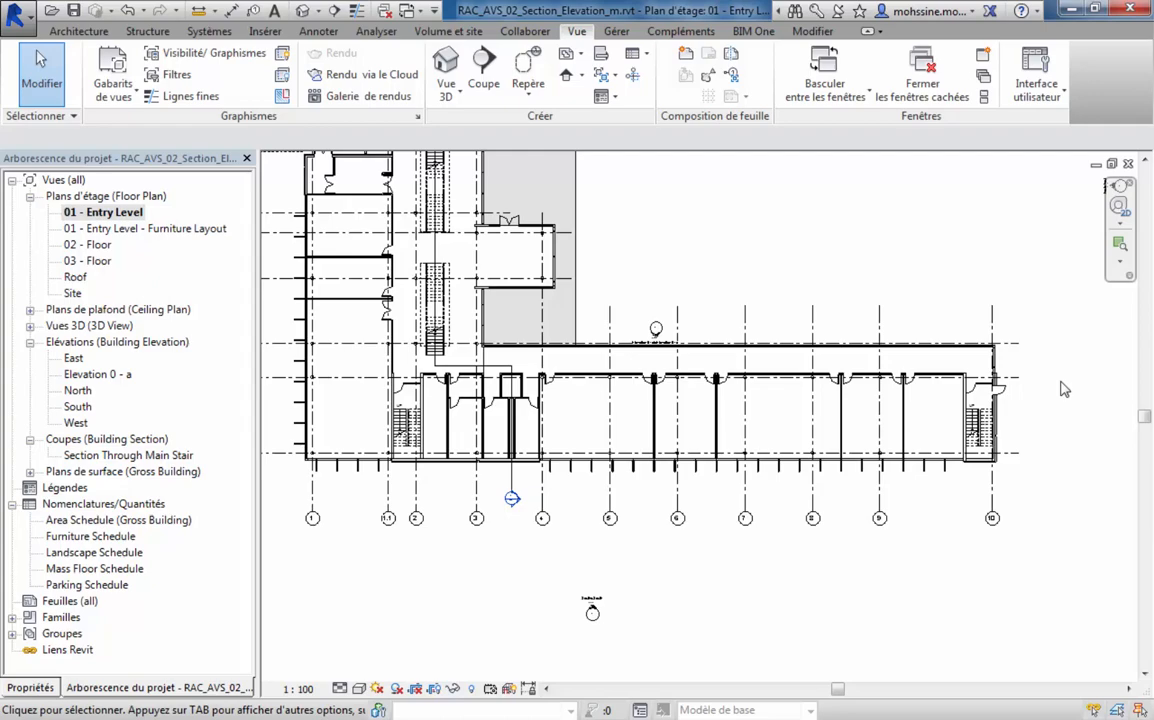
Move the elevation's view line farther out into the courtyard and extend its far clip back to just behind the curtain wall.
left_click(605, 328)
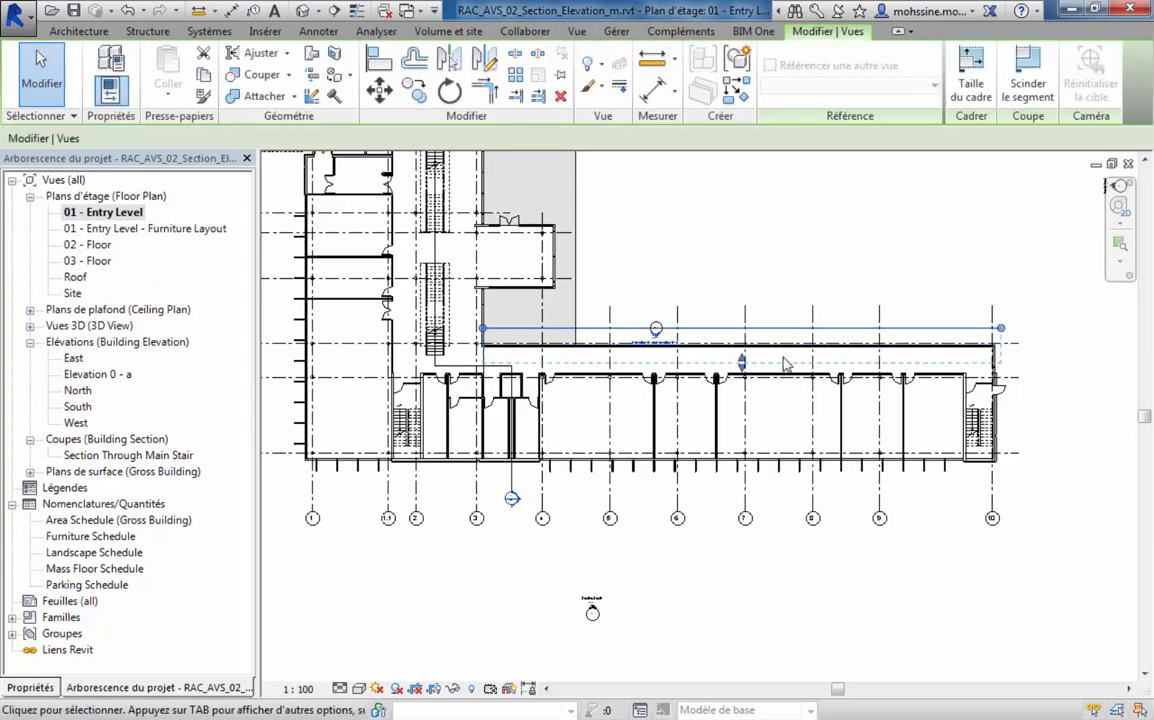
scroll(785, 364, "up", 3)
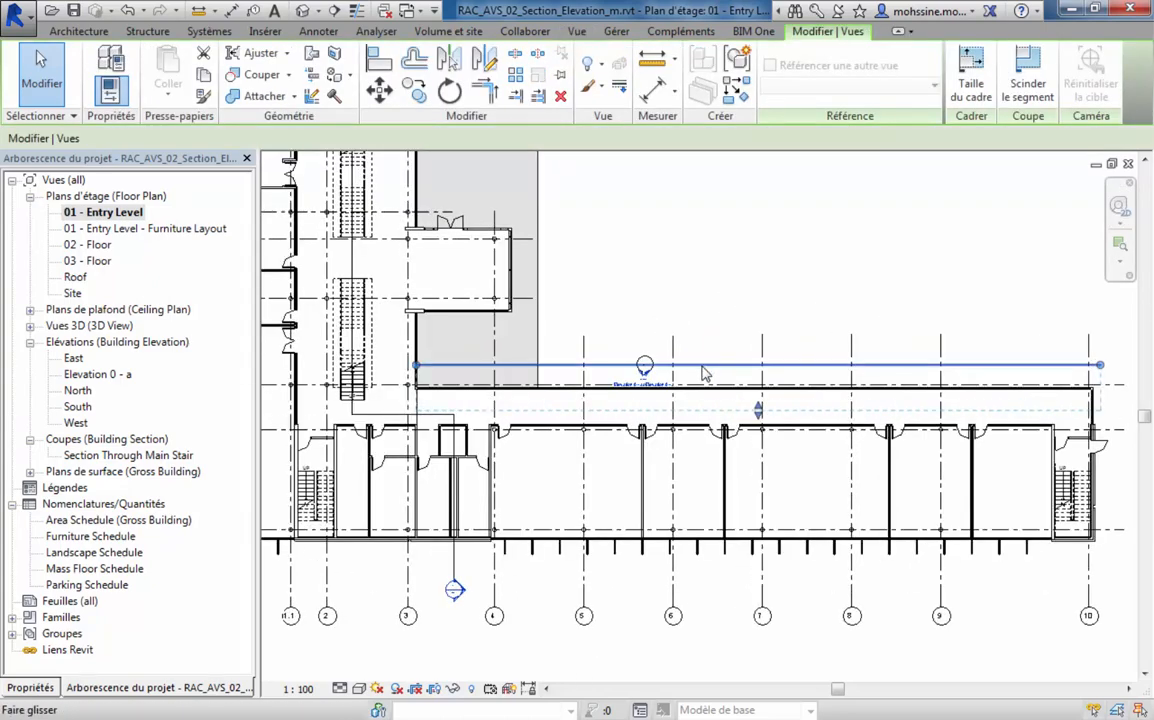
left_click_drag(703, 368, 706, 342)
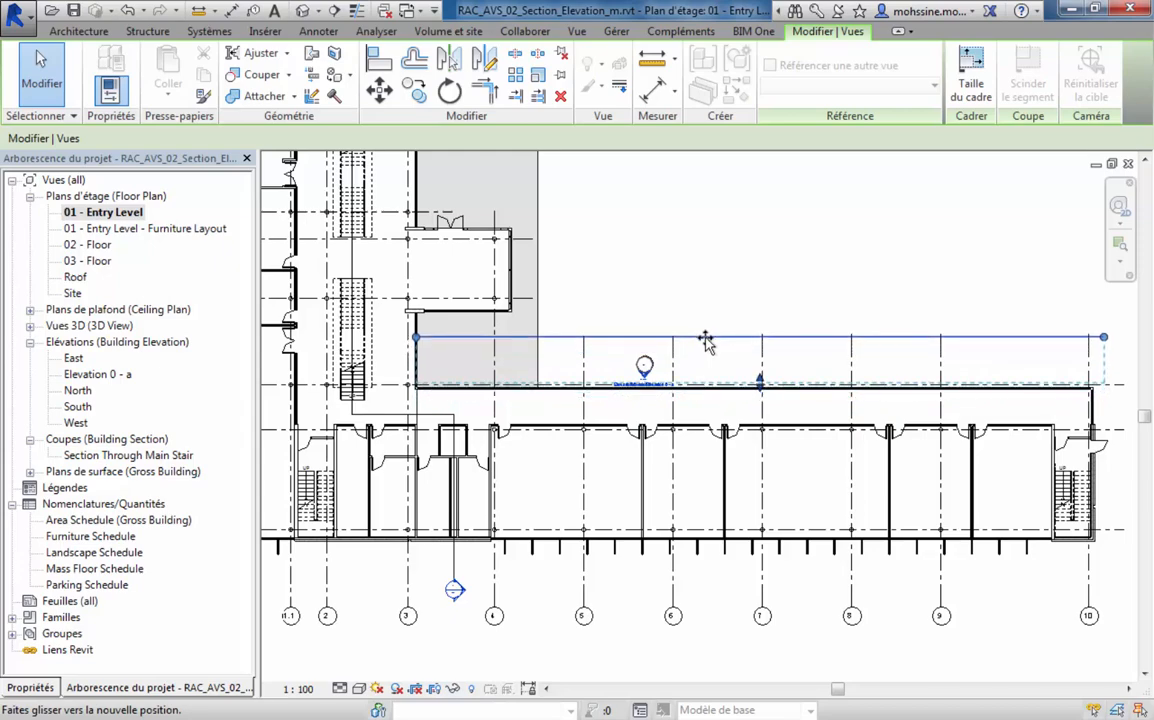
left_click_drag(760, 381, 762, 418)
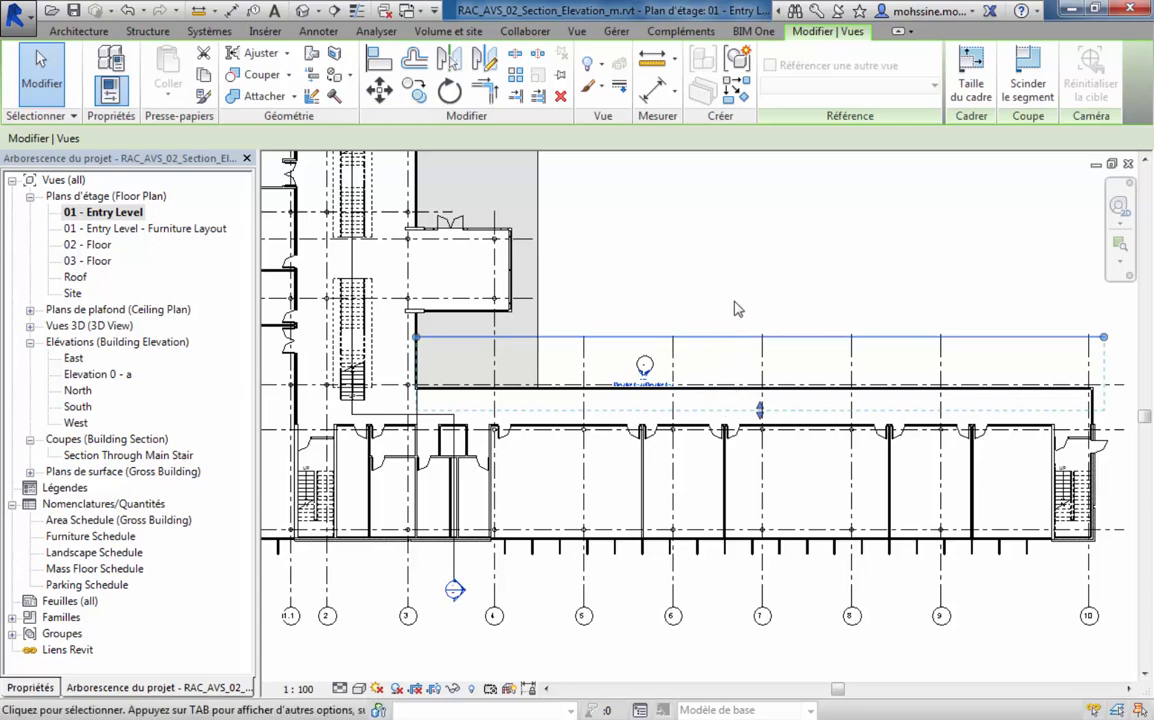
left_click(737, 303)
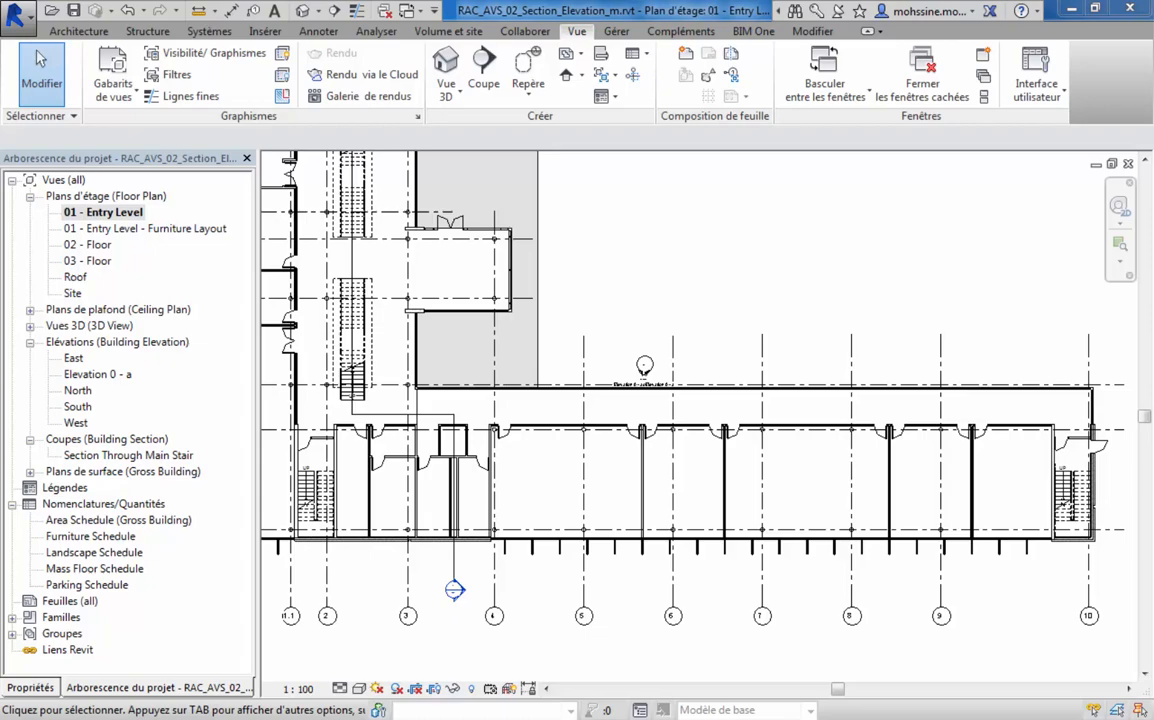
Open the new elevation view from its marker and rename it Courtyard Elevation-South Wing.
double_click(645, 370)
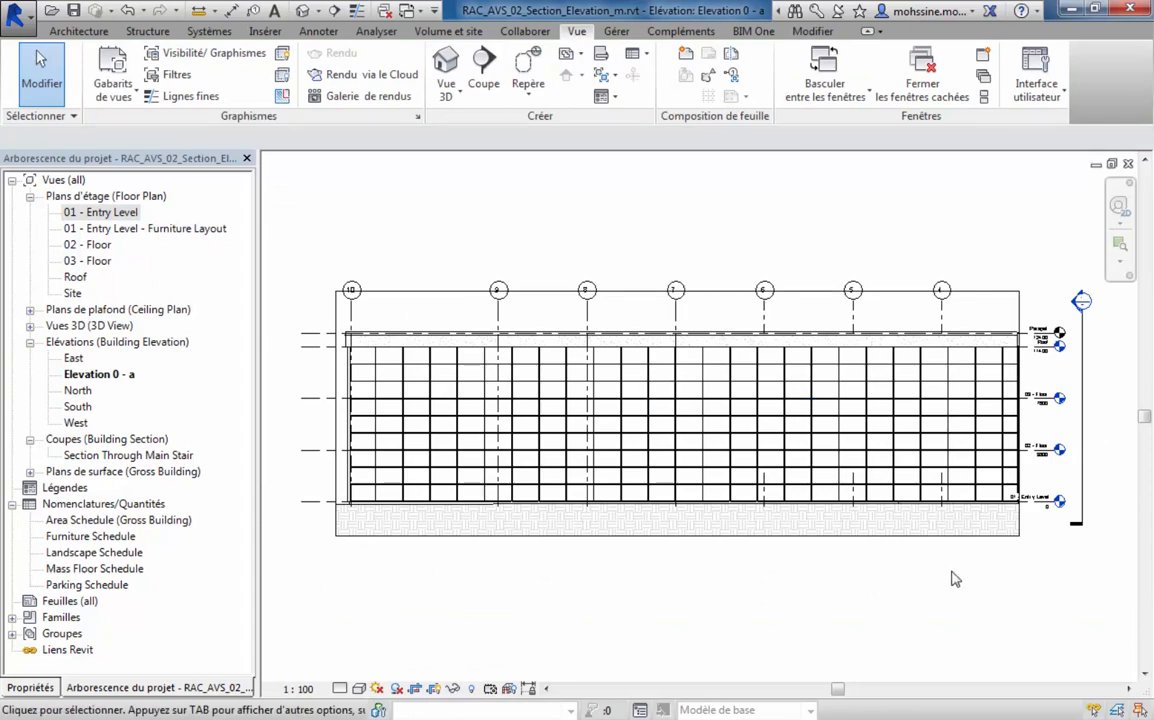
right_click(108, 376)
left_click(166, 261)
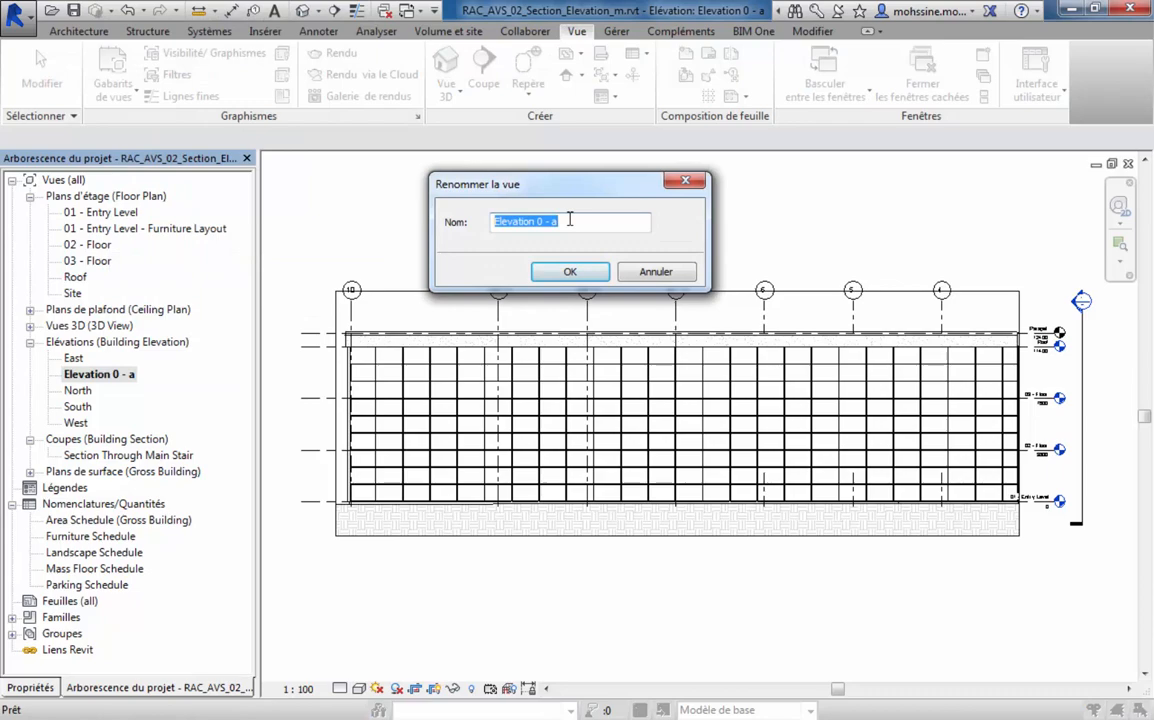
type("Courtyard Elevation-South Wing")
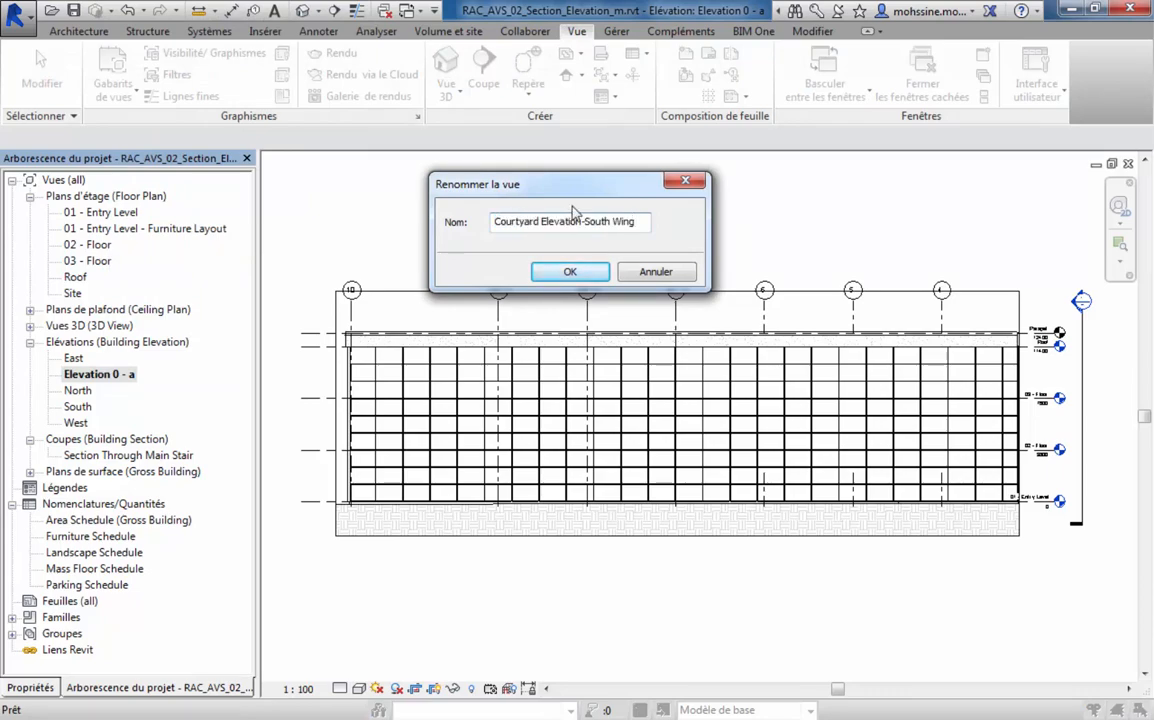
left_click(570, 272)
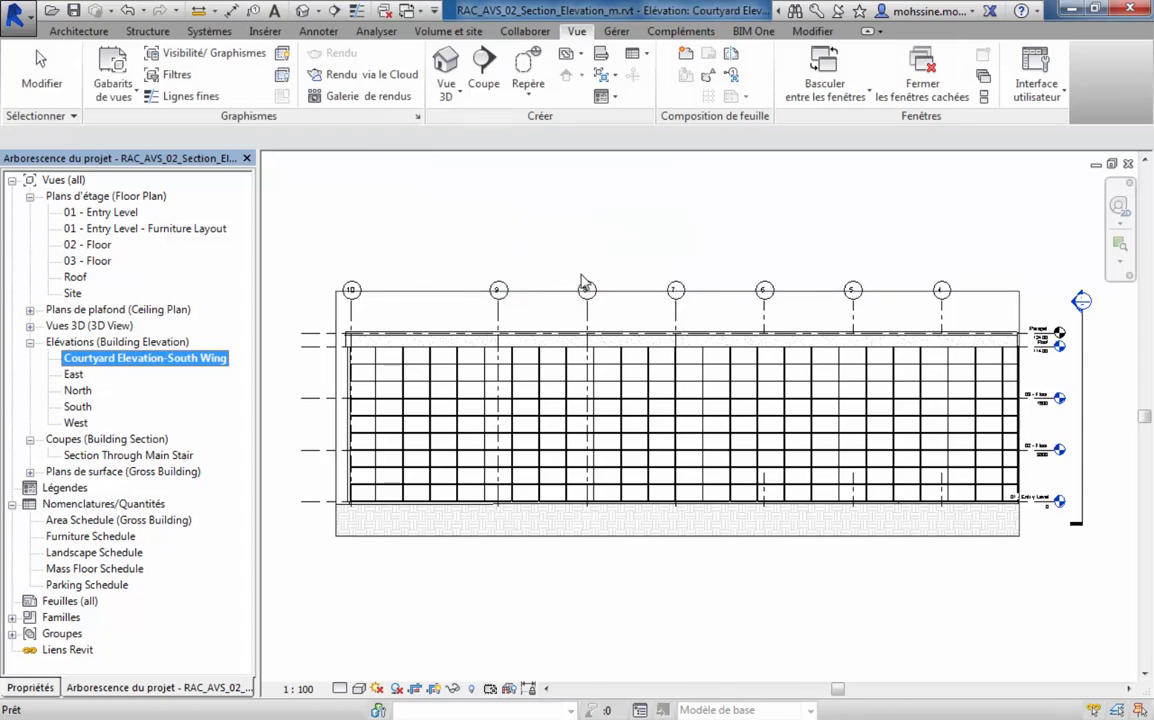
left_click(541, 612)
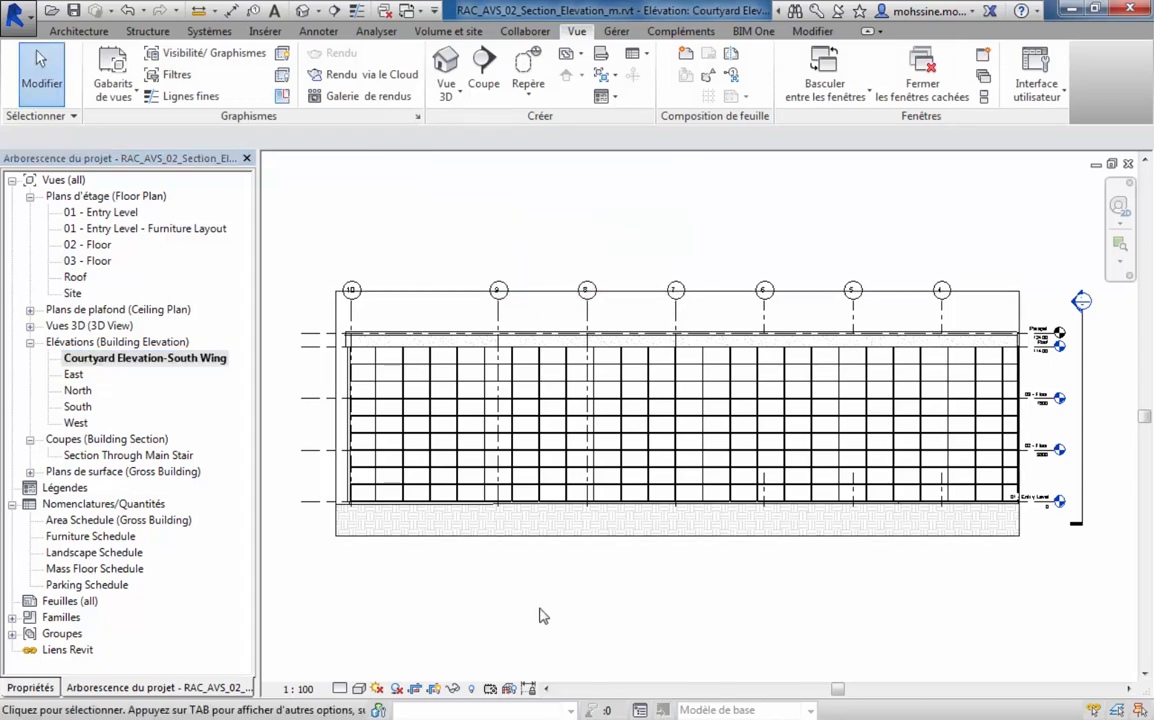
Hide the crop region and the section marker beside the level heads in the courtyard elevation view.
left_click(435, 690)
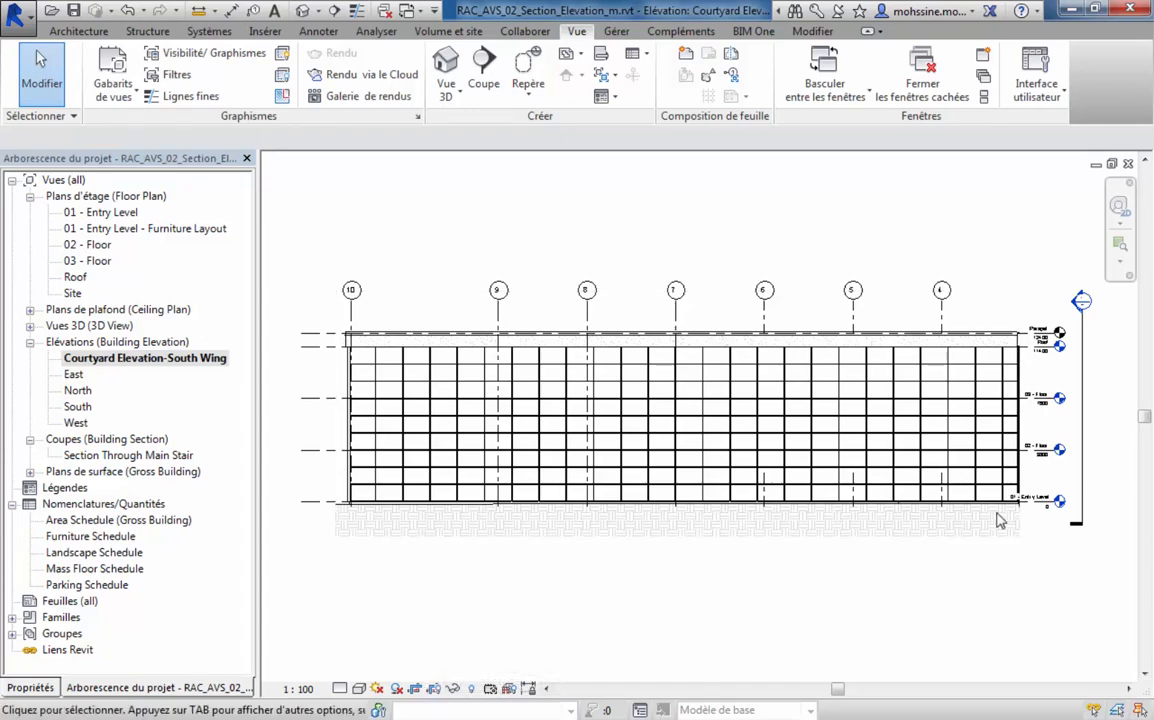
left_click(1086, 428)
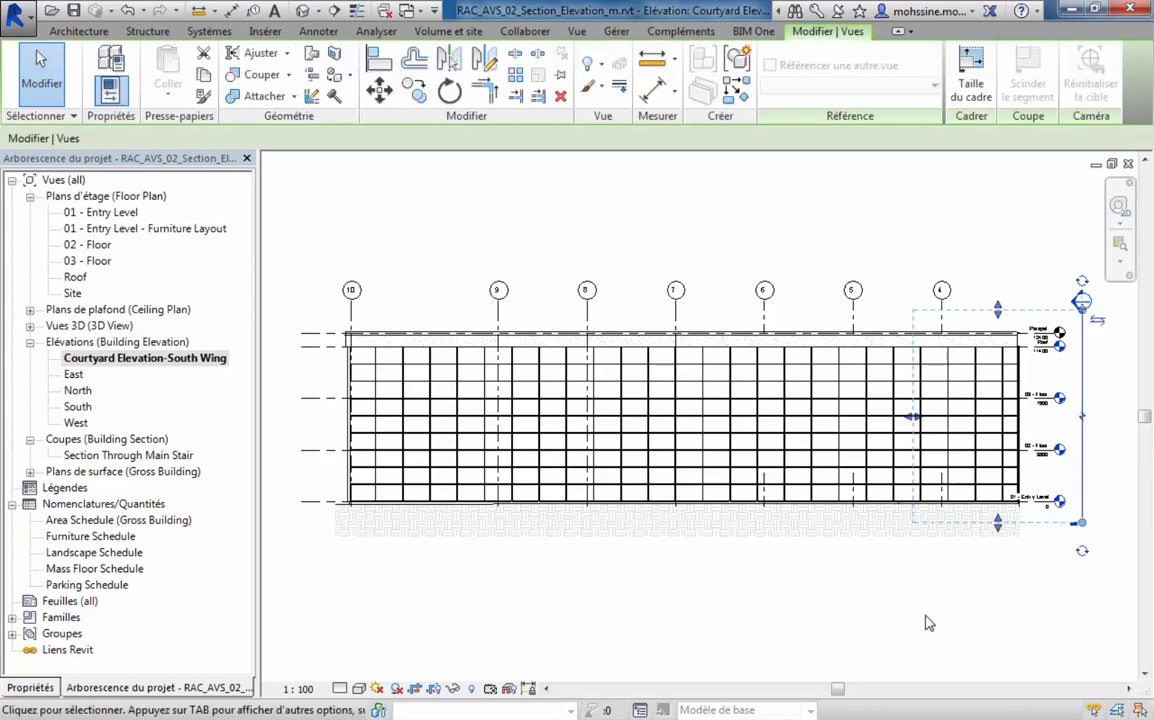
right_click(762, 612)
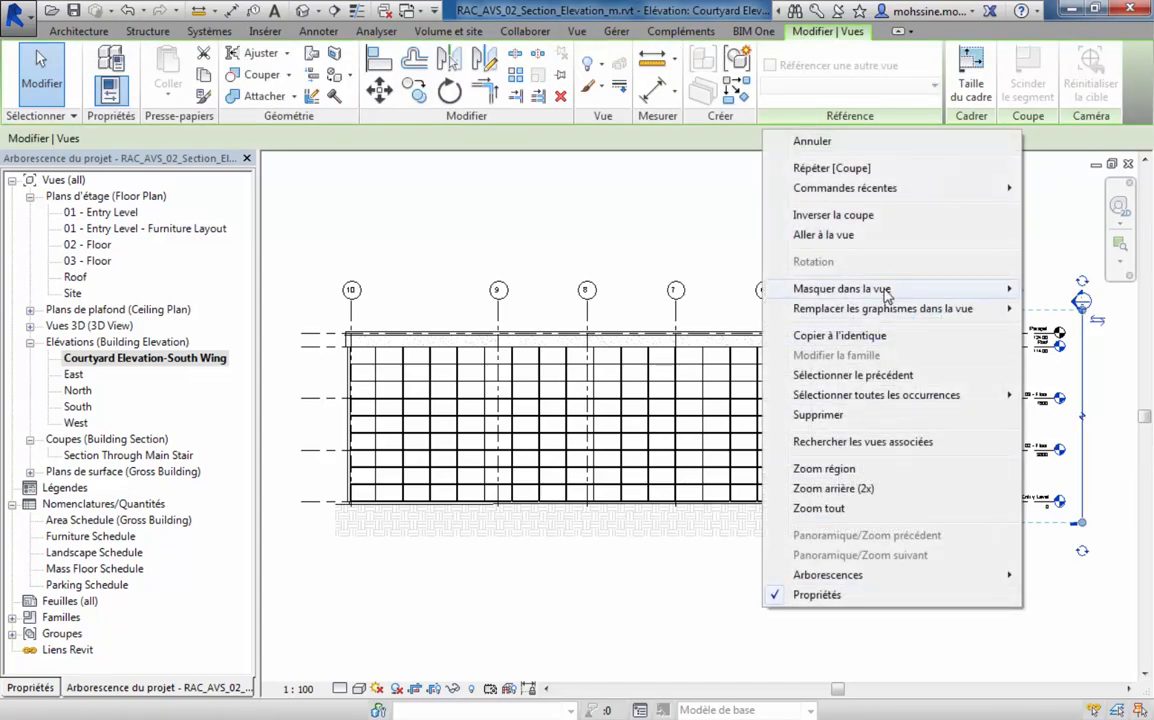
mouse_move(950, 289)
left_click(1093, 291)
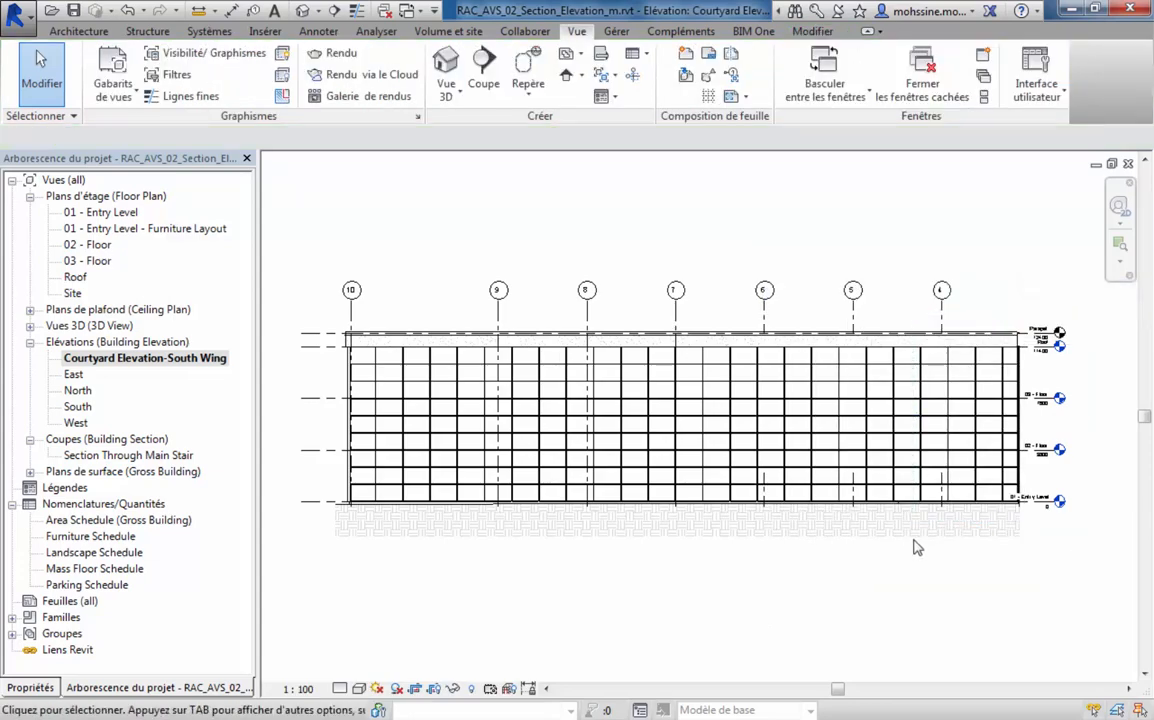